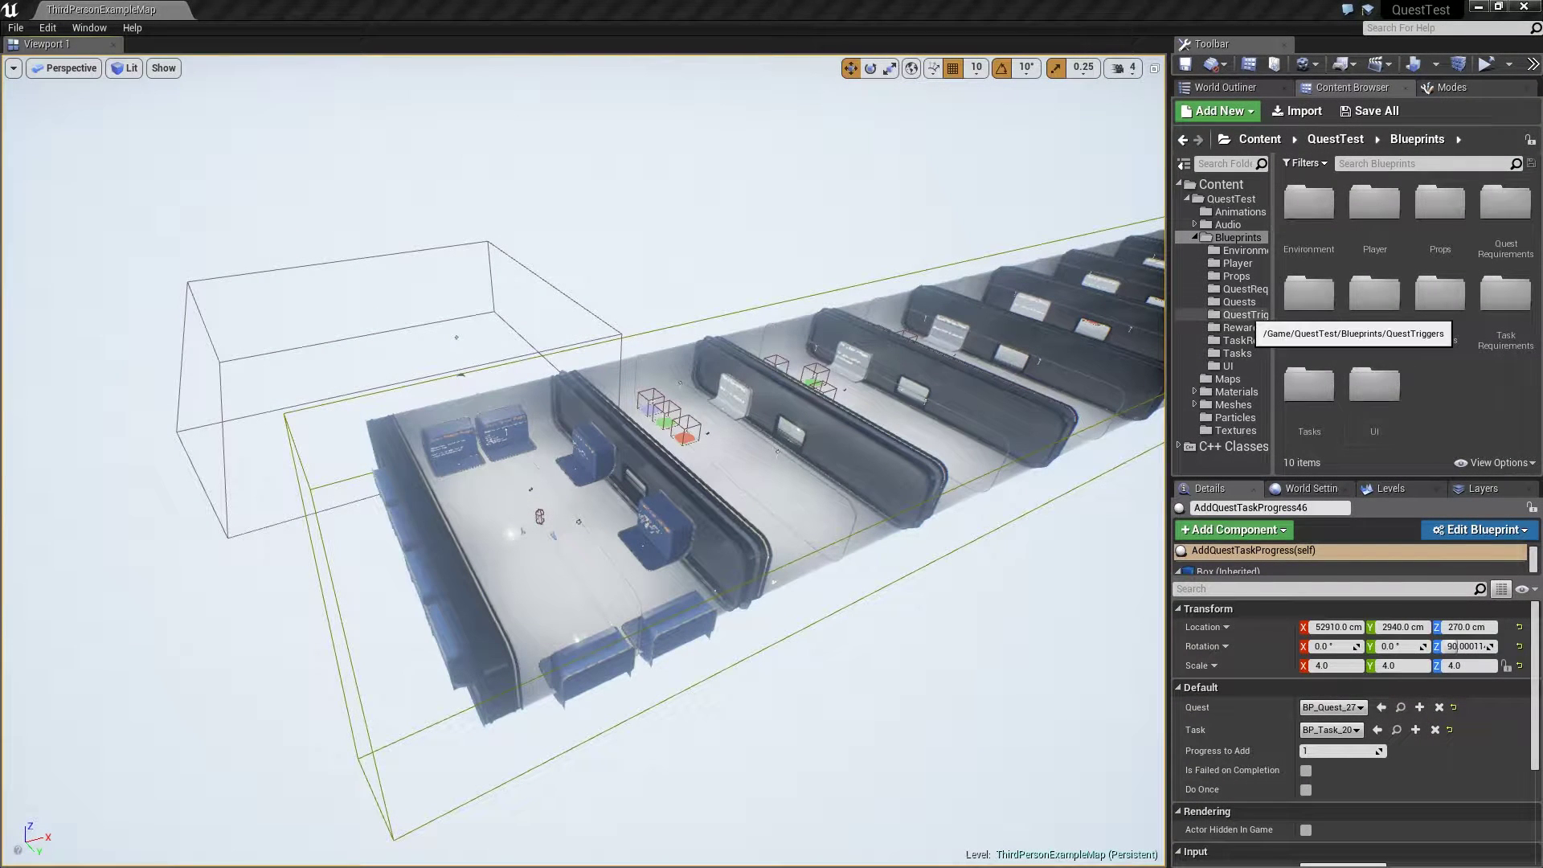
List the three QuestTriggers blueprints and frame the AddQuestTaskProgress46 trigger in the viewport.
{"action": "left_click", "coordinate": [1244, 315]}
{"action": "key", "text": "f"}
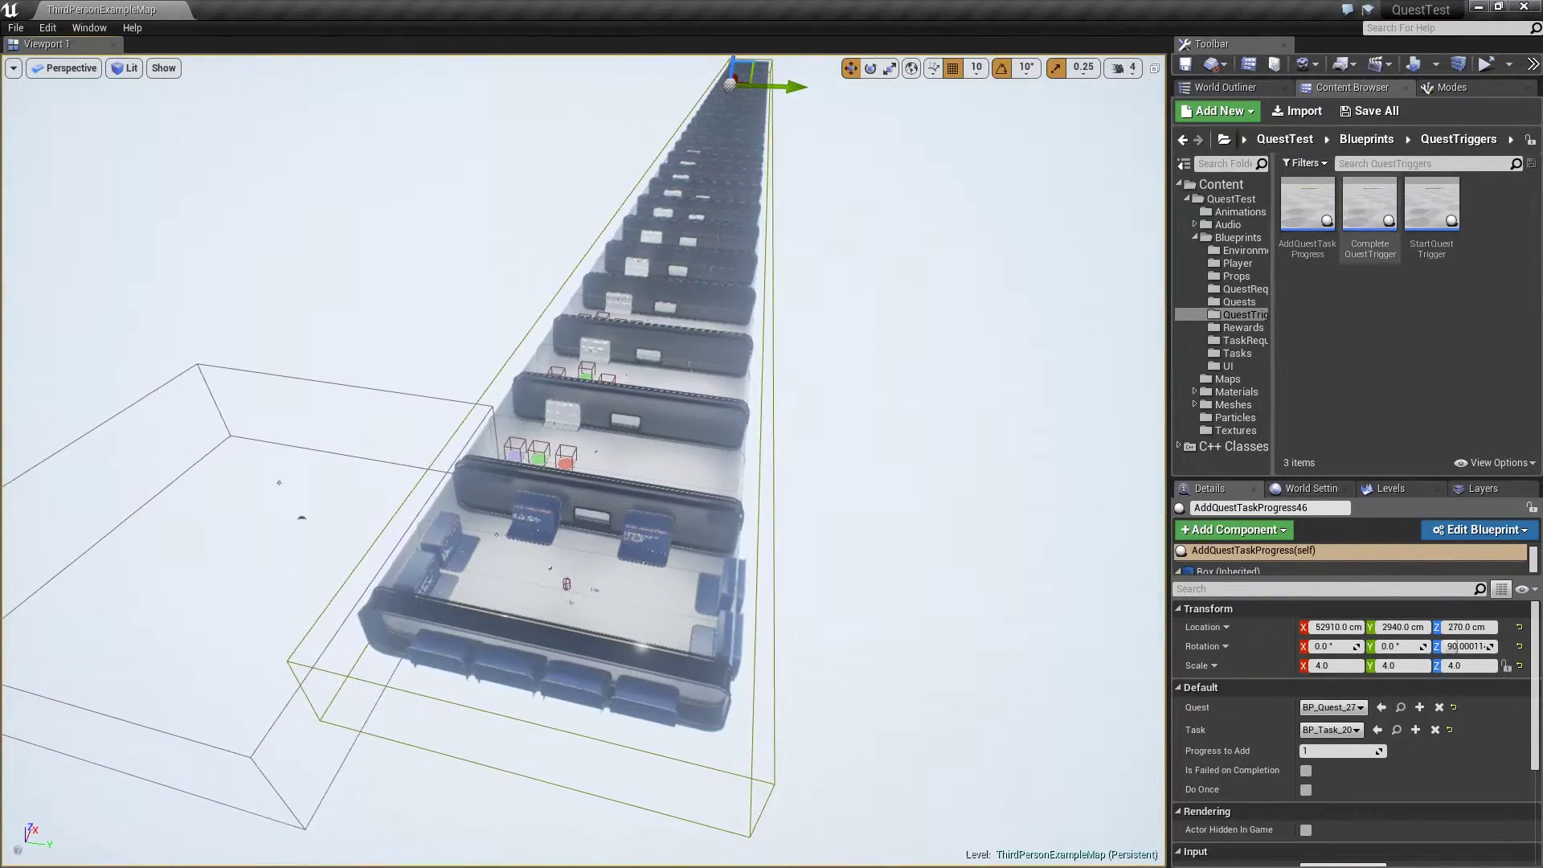
Open StartQuestTrigger and CompleteQuestTrigger, viewing the Branch, Complete Quest, Is Quest Failed and reward nodes.
{"action": "double_click", "coordinate": [1432, 210]}
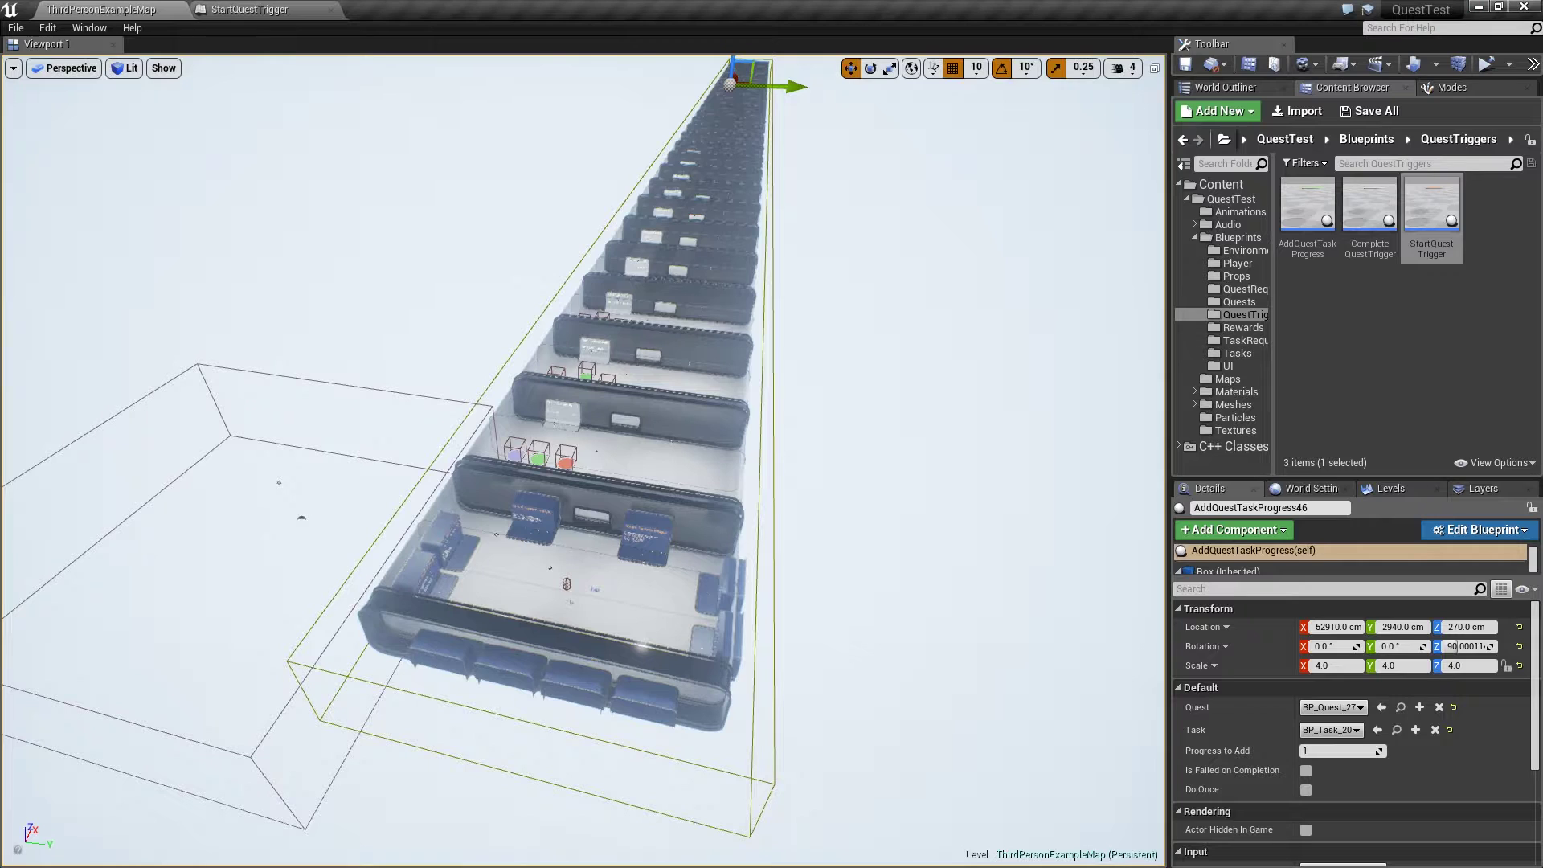
{"action": "double_click", "coordinate": [1369, 208]}
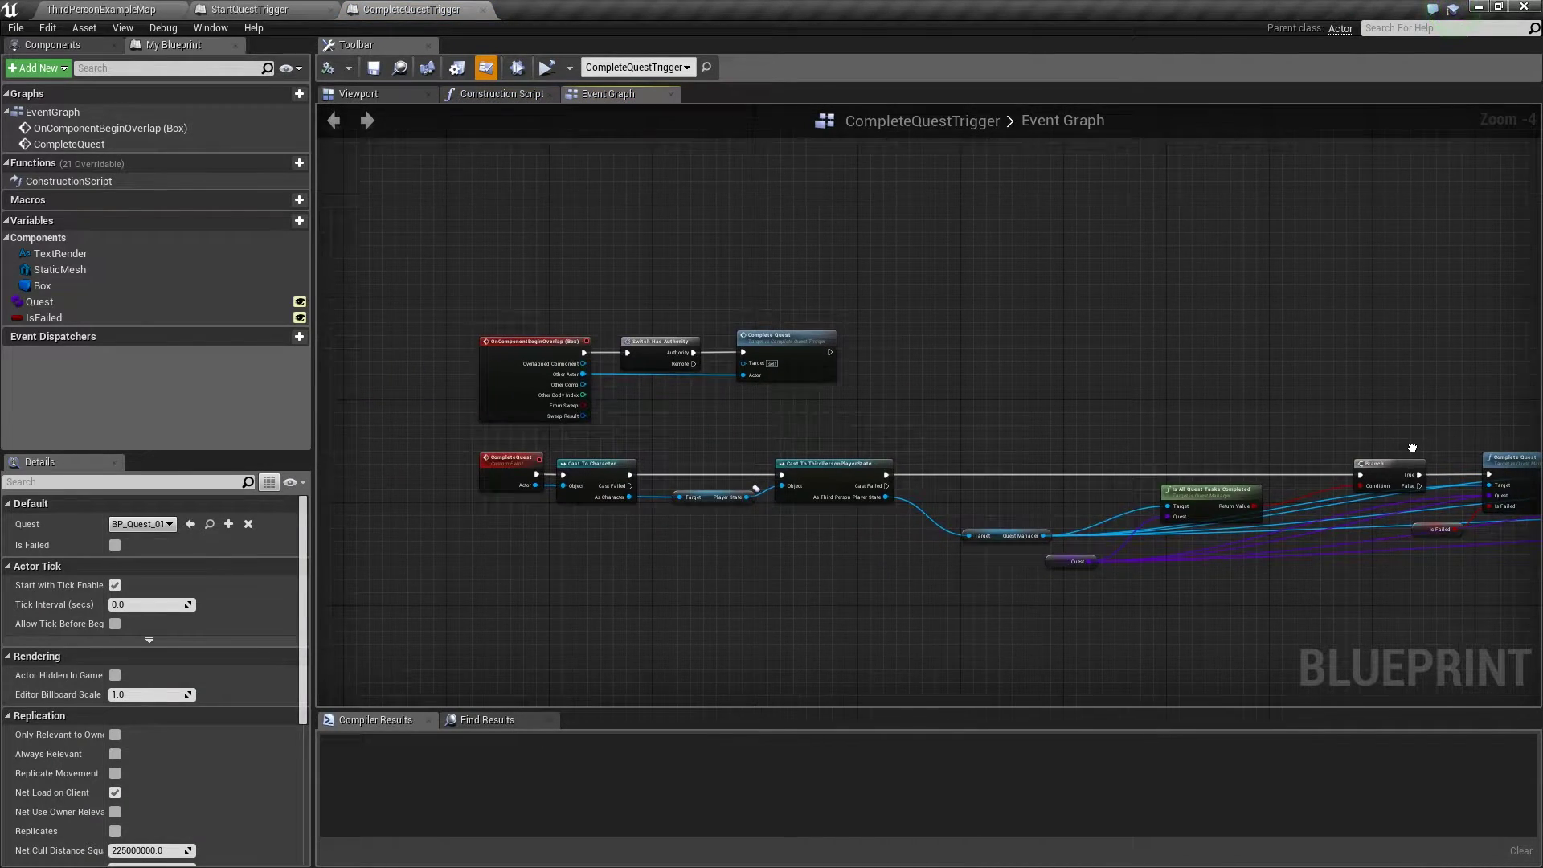
{"action": "scroll", "coordinate": [479, 527], "scroll_direction": "up", "scroll_amount": 1}
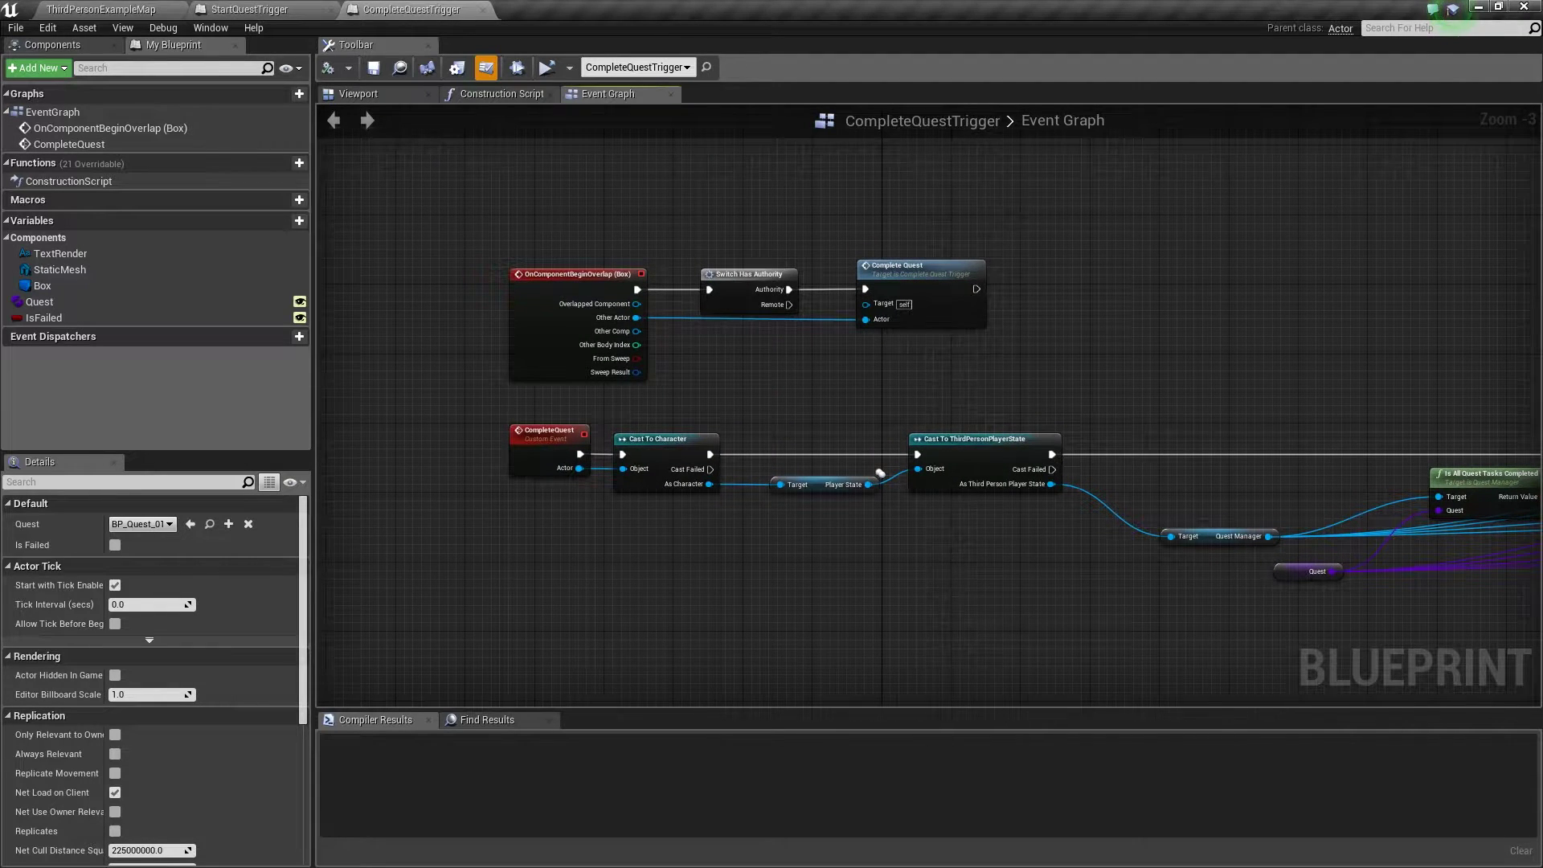
{"action": "right_click_drag", "start_coordinate": [880, 473], "coordinate": [816, 321]}
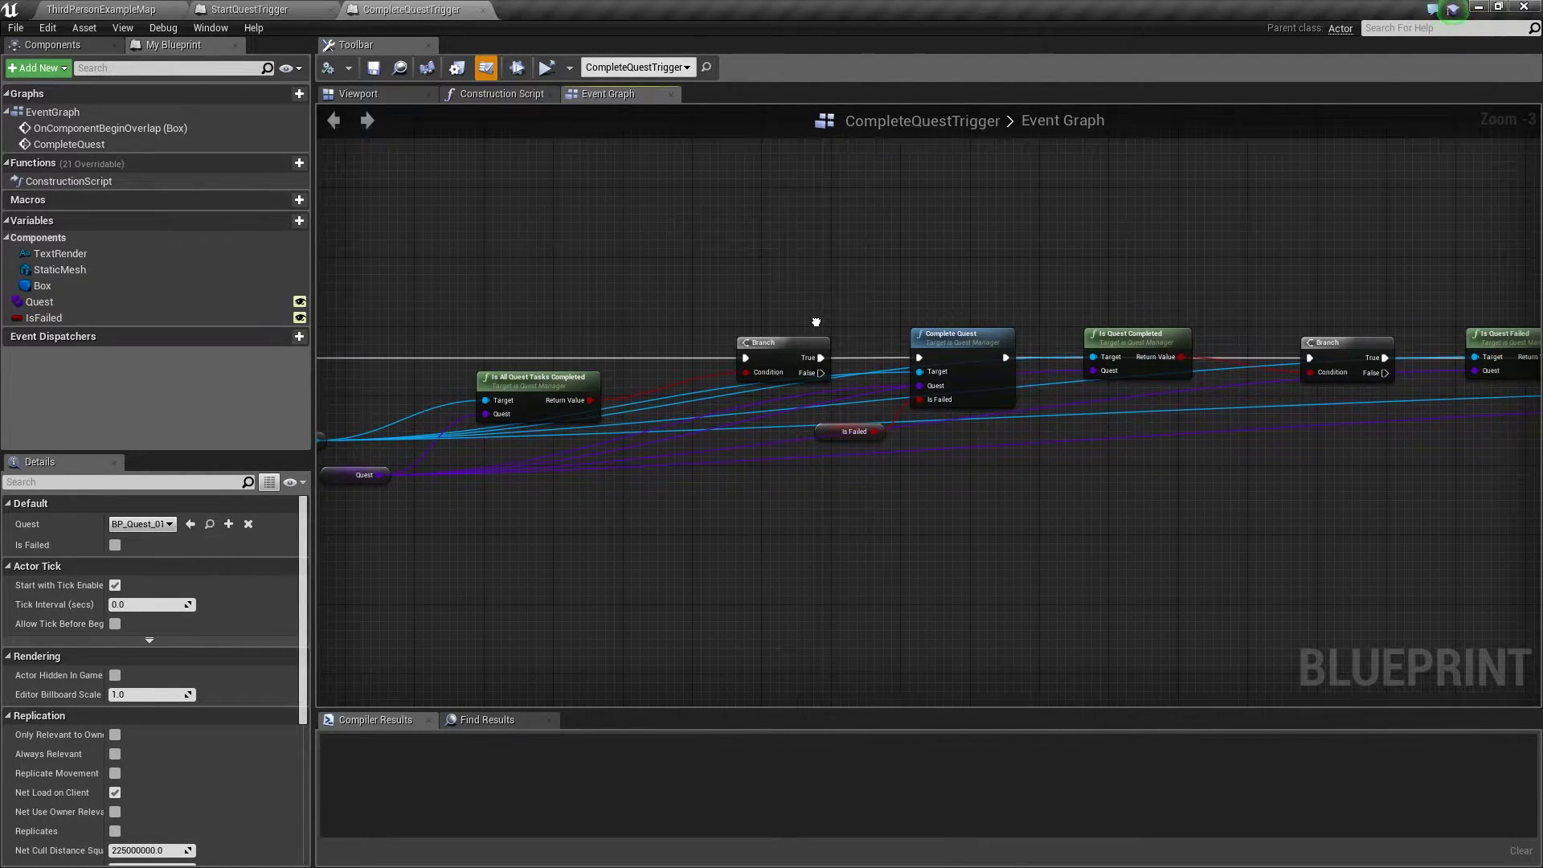
{"action": "right_click_drag", "start_coordinate": [816, 322], "coordinate": [78, 275]}
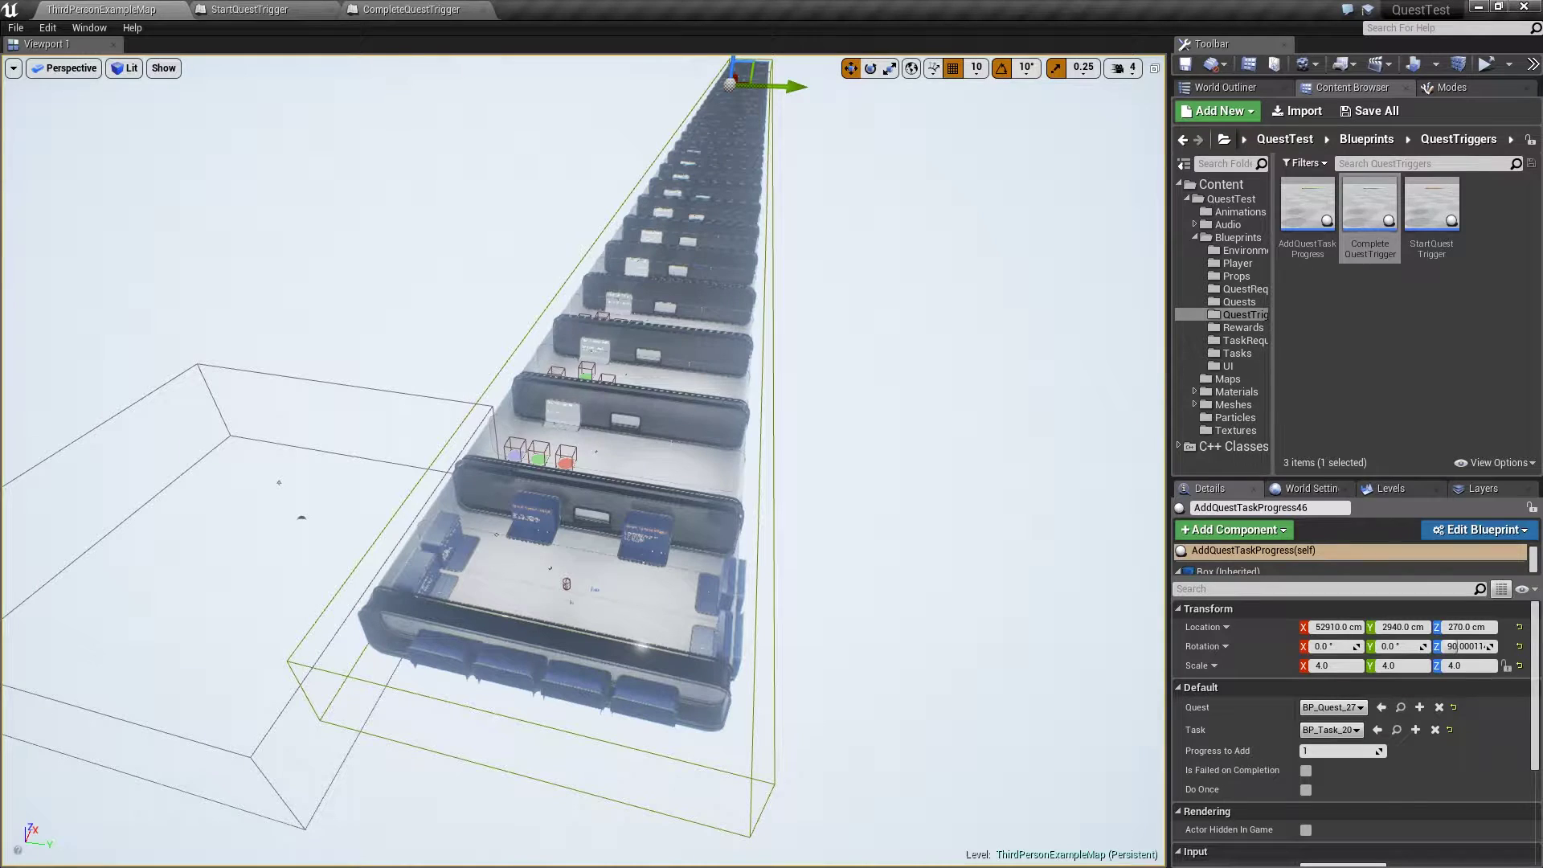
Open AddQuestTaskProgress to see its progress and completion nodes, then frame the three trigger pads.
{"action": "double_click", "coordinate": [1320, 225]}
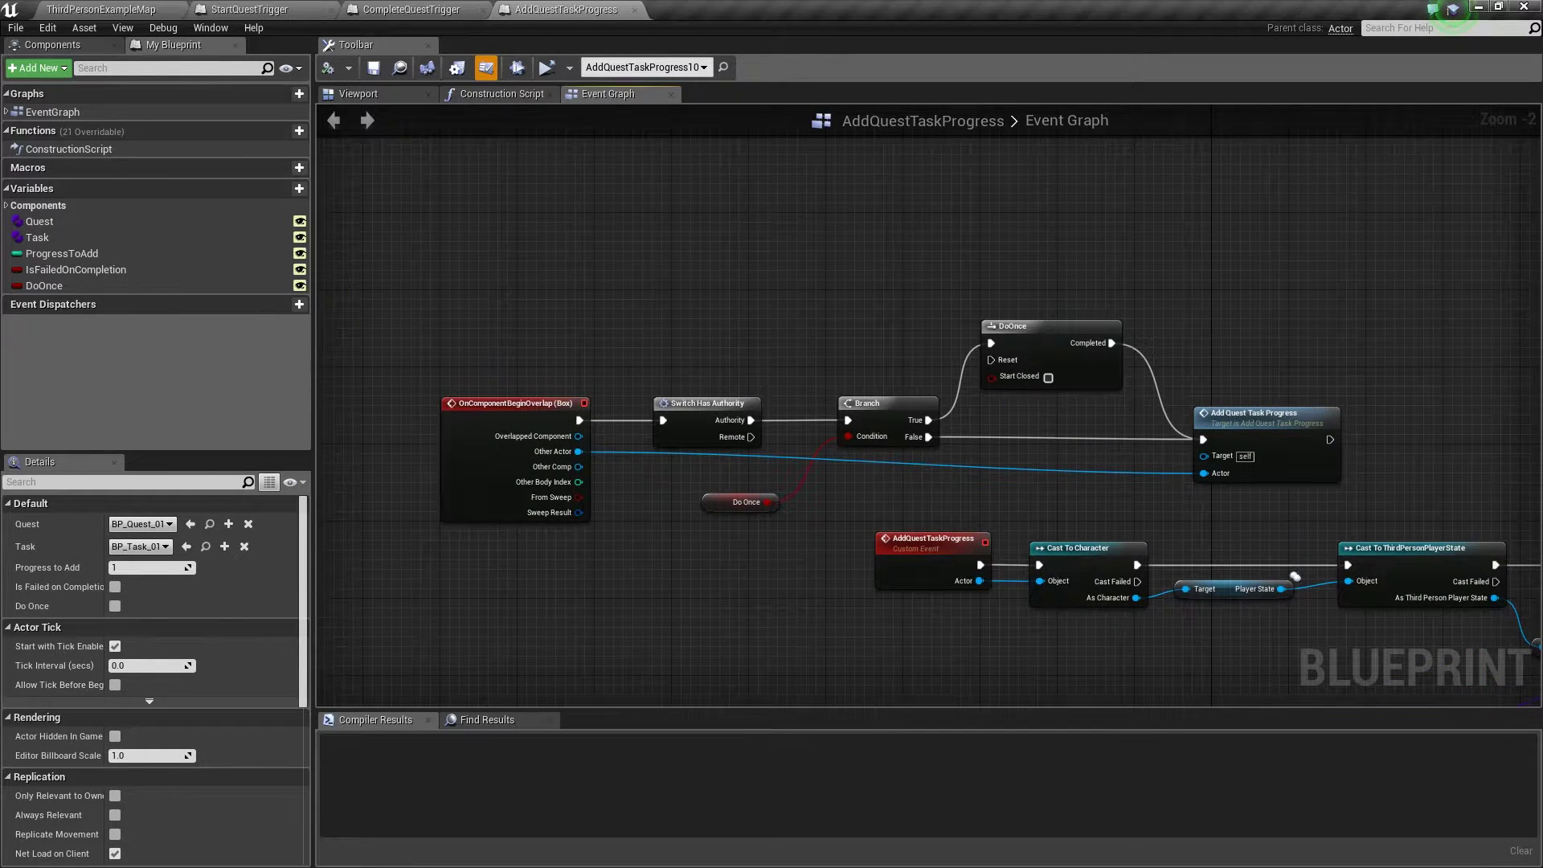
{"action": "right_click_drag", "start_coordinate": [1295, 576], "coordinate": [274, 290]}
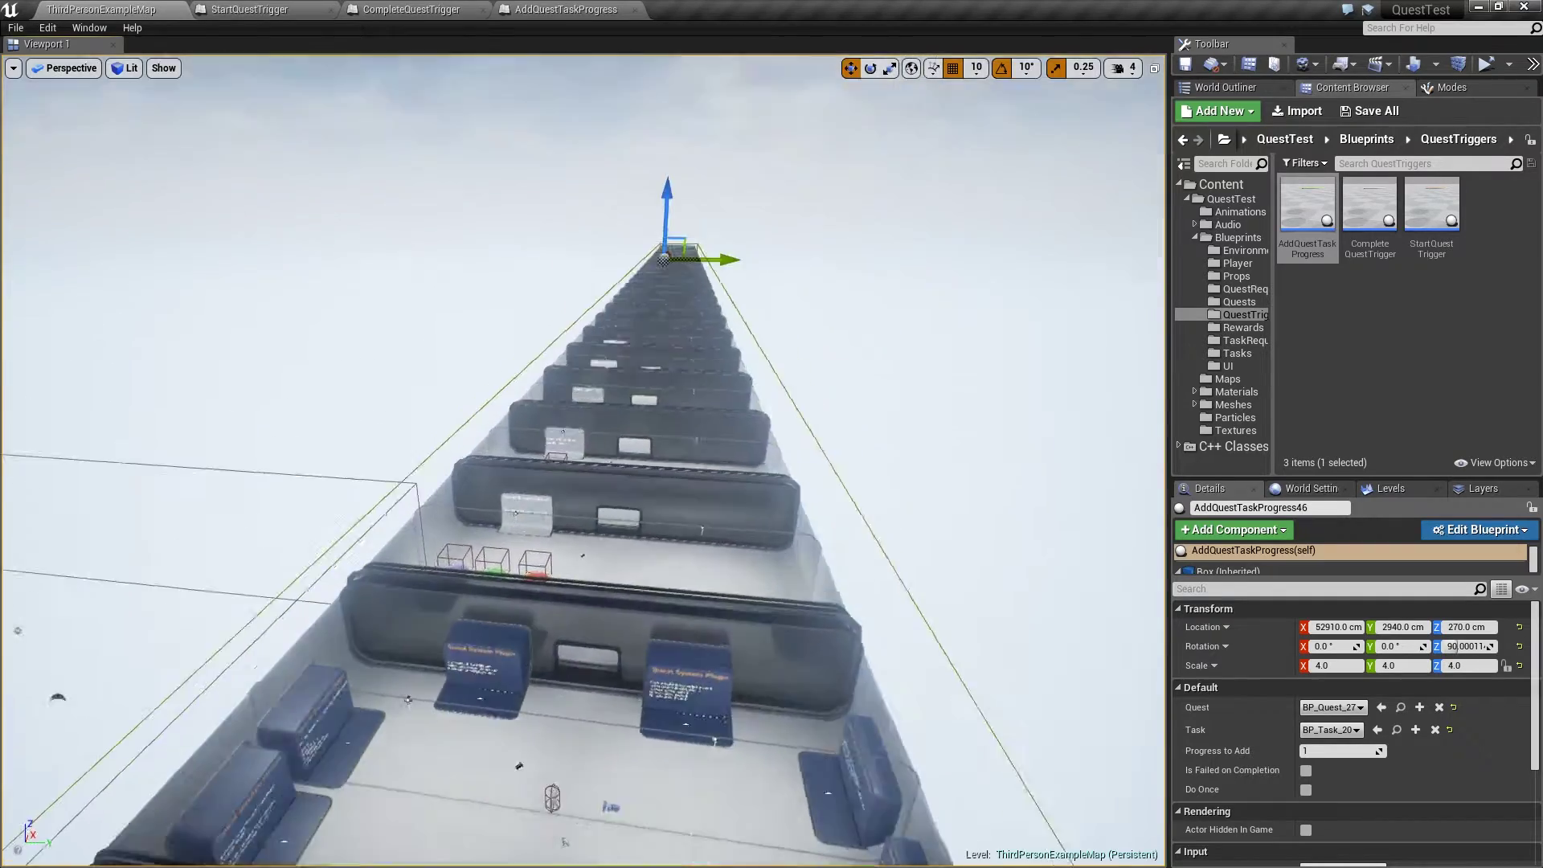
{"action": "key", "text": "f"}
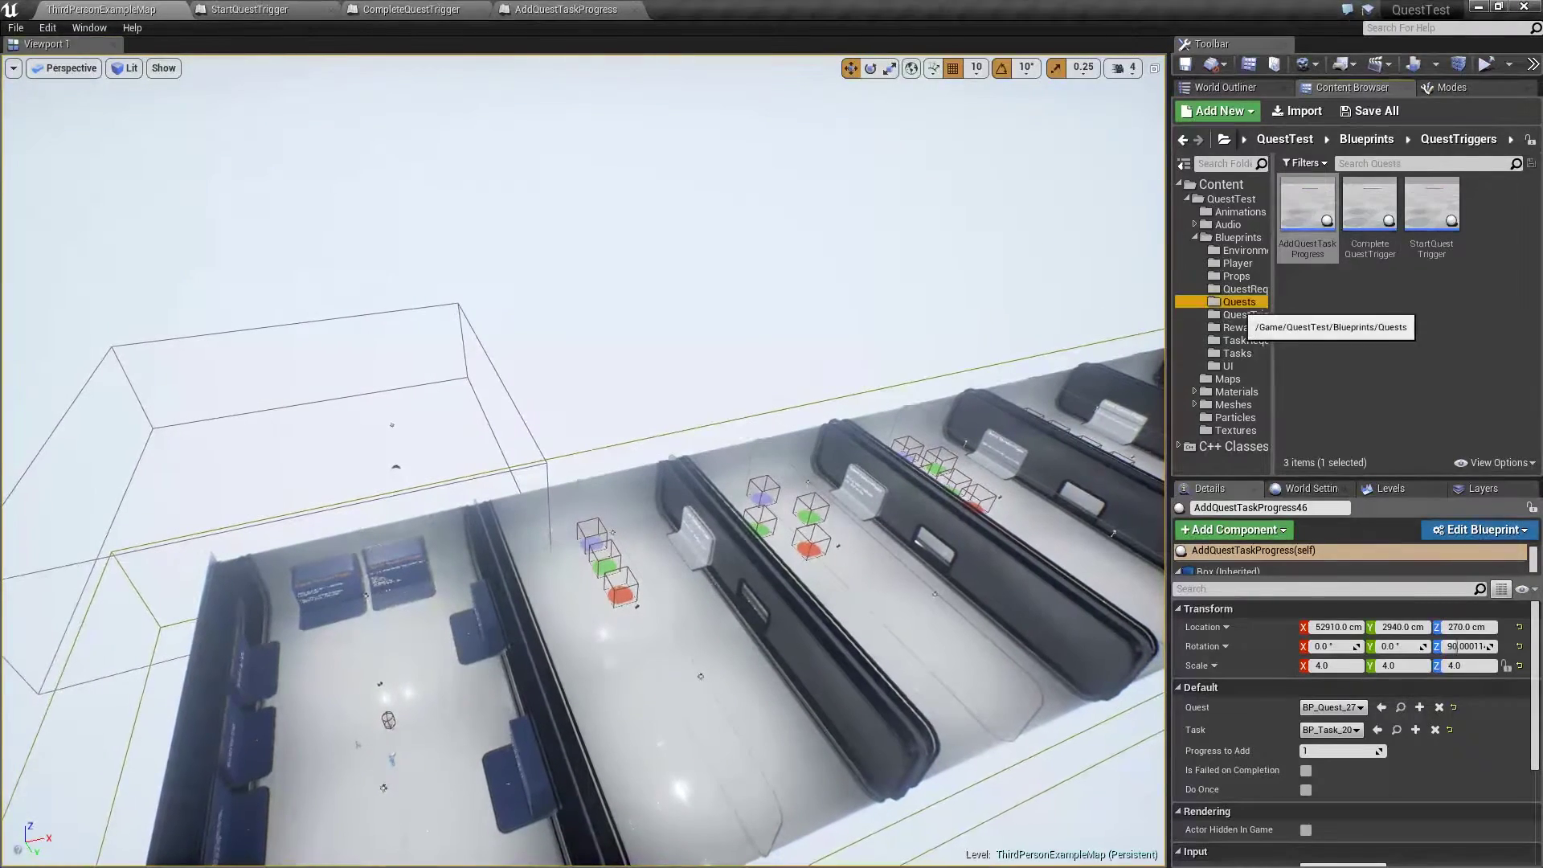
Browse the Quests, Rewards and Tasks folders, then open the ActiveQuestTaskListItem widget blueprint.
{"action": "left_click", "coordinate": [1238, 301]}
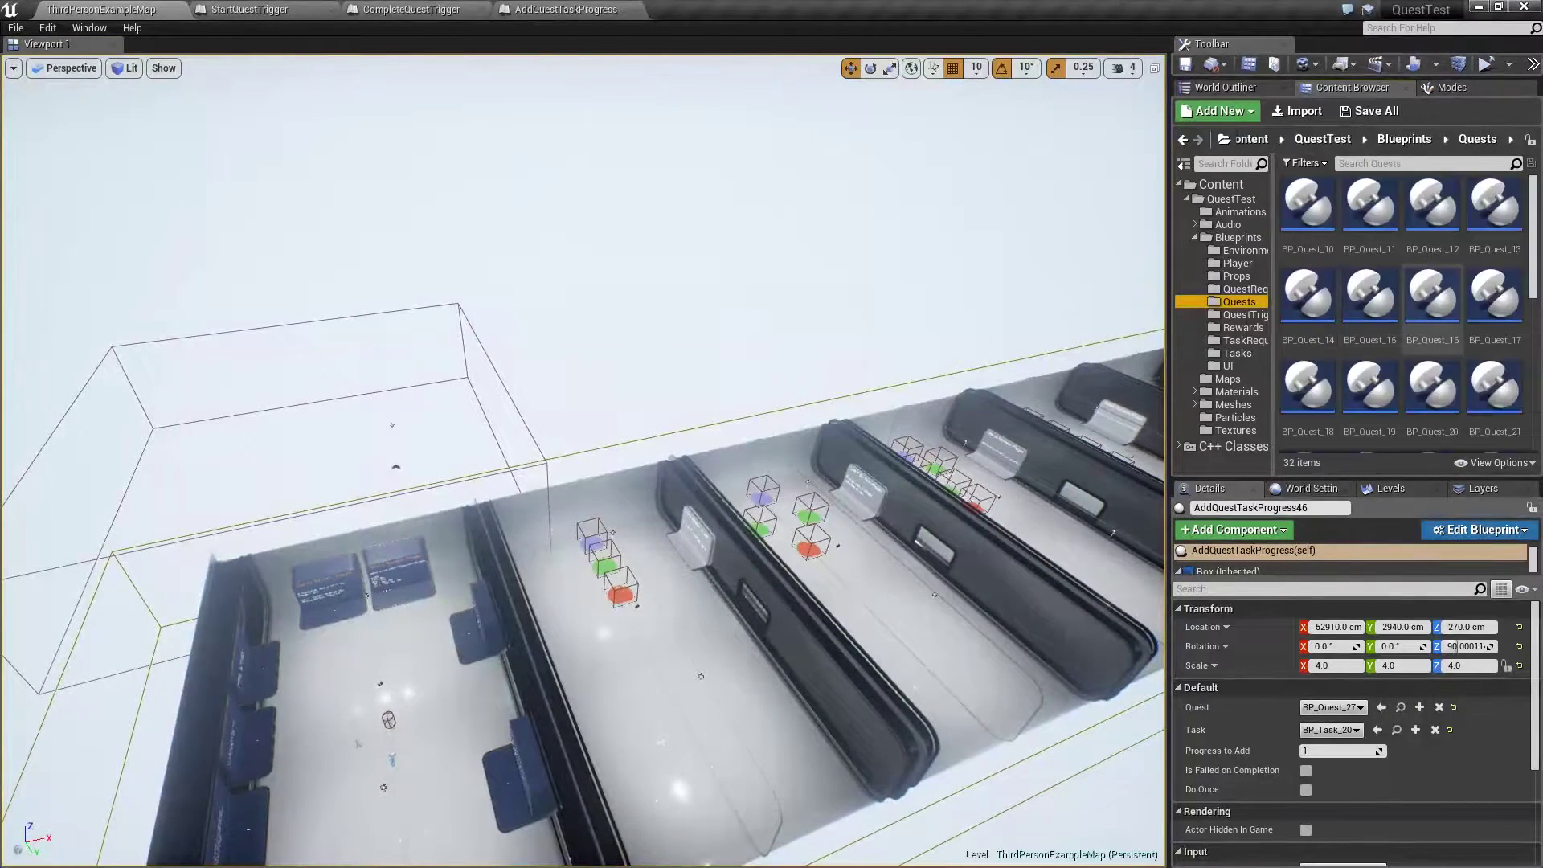
{"action": "left_click", "coordinate": [1244, 327]}
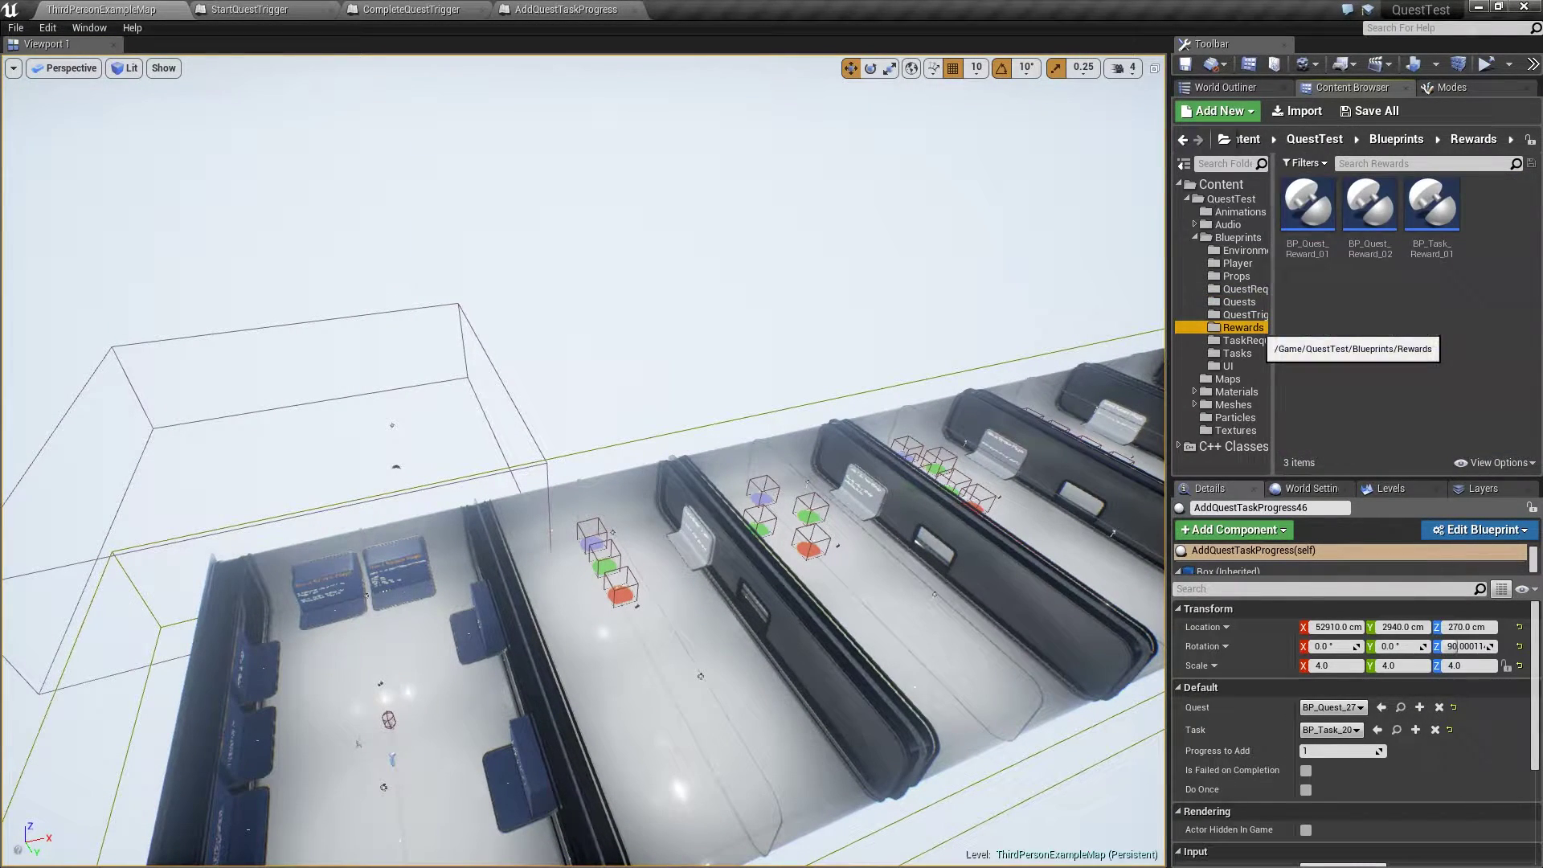
{"action": "left_click", "coordinate": [1238, 354]}
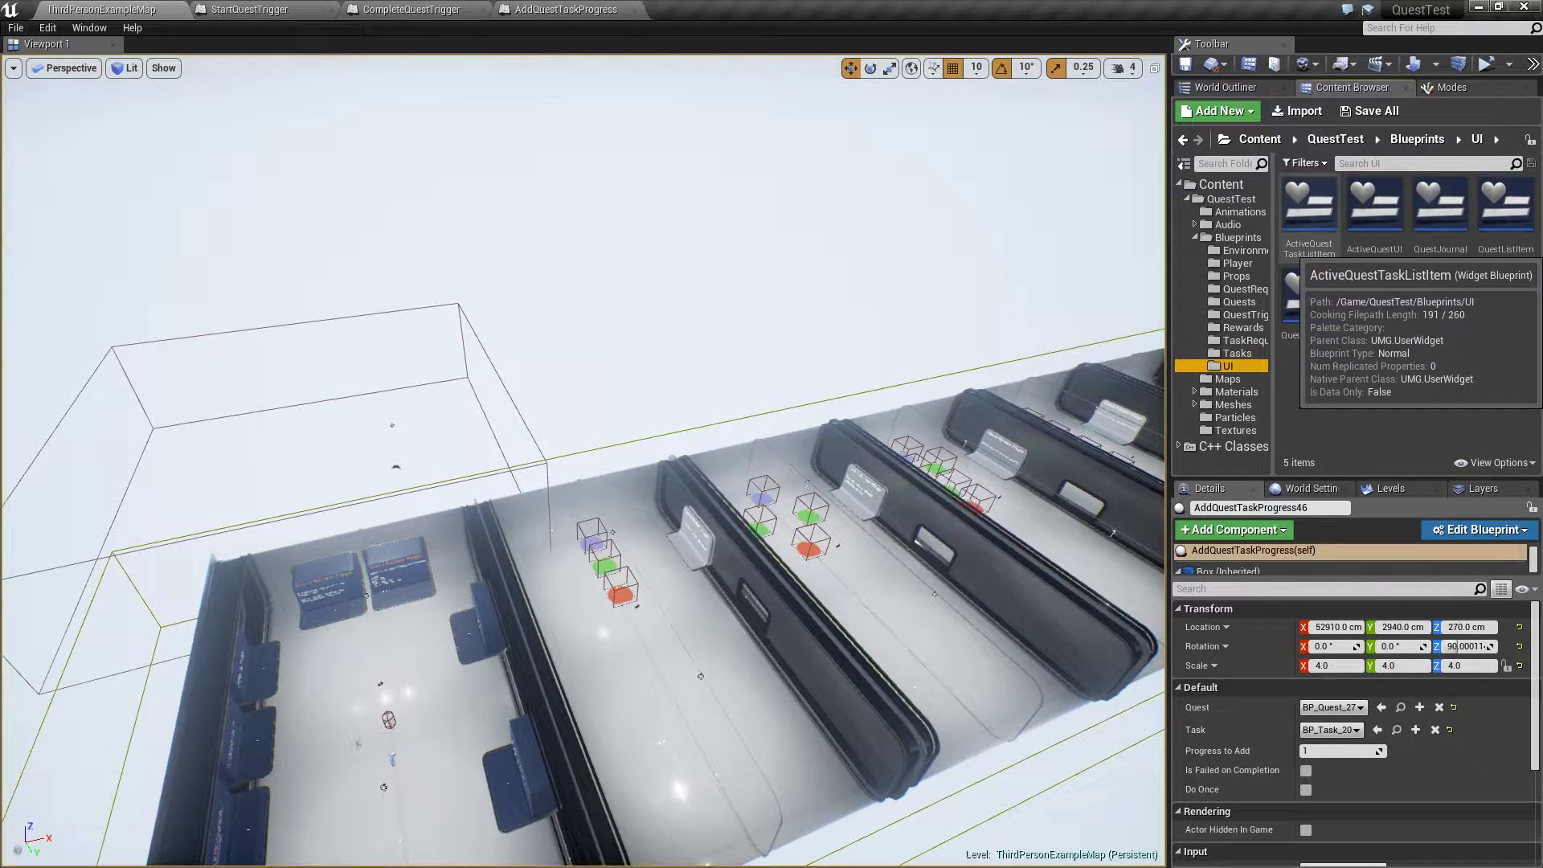
{"action": "double_click", "coordinate": [1310, 211]}
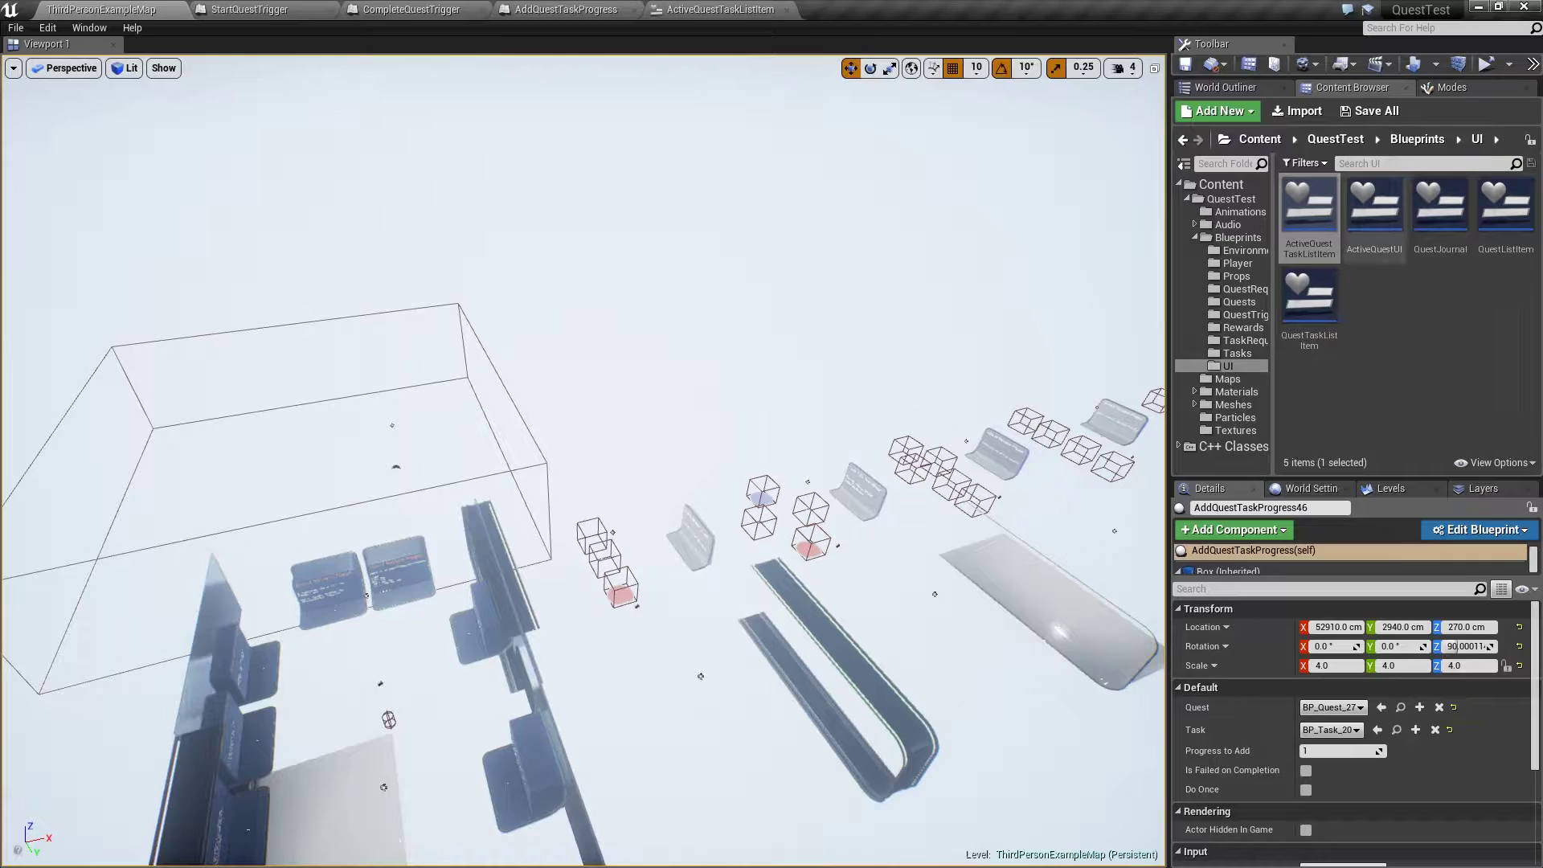
Look over the ActiveQuestUI graph, then view QuestJournal's event graph and quest task list nodes.
{"action": "double_click", "coordinate": [1374, 207]}
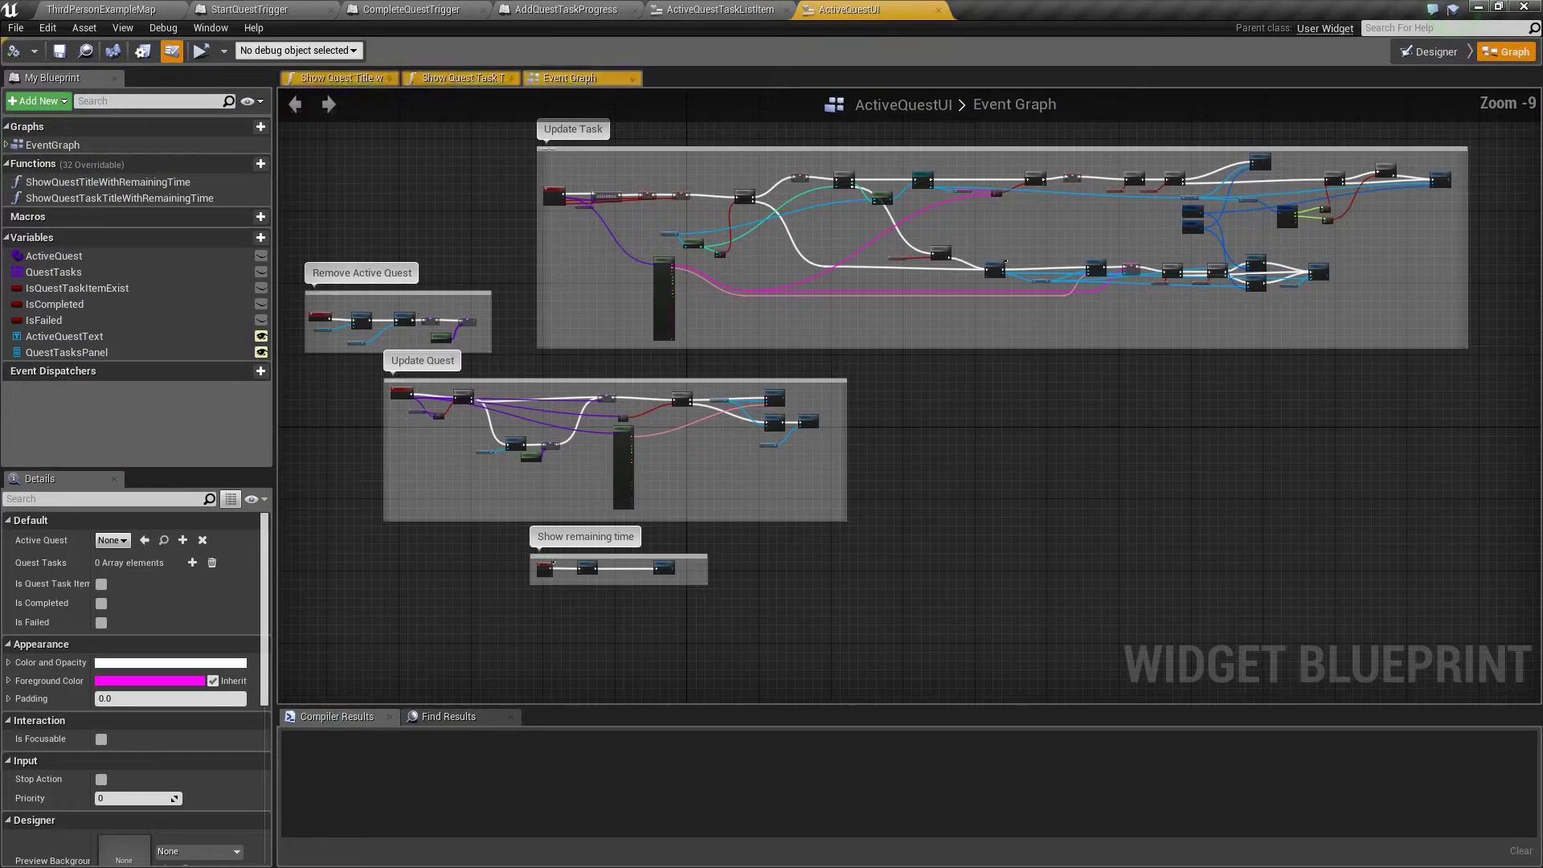
{"action": "right_click_drag", "start_coordinate": [821, 156], "coordinate": [950, 222]}
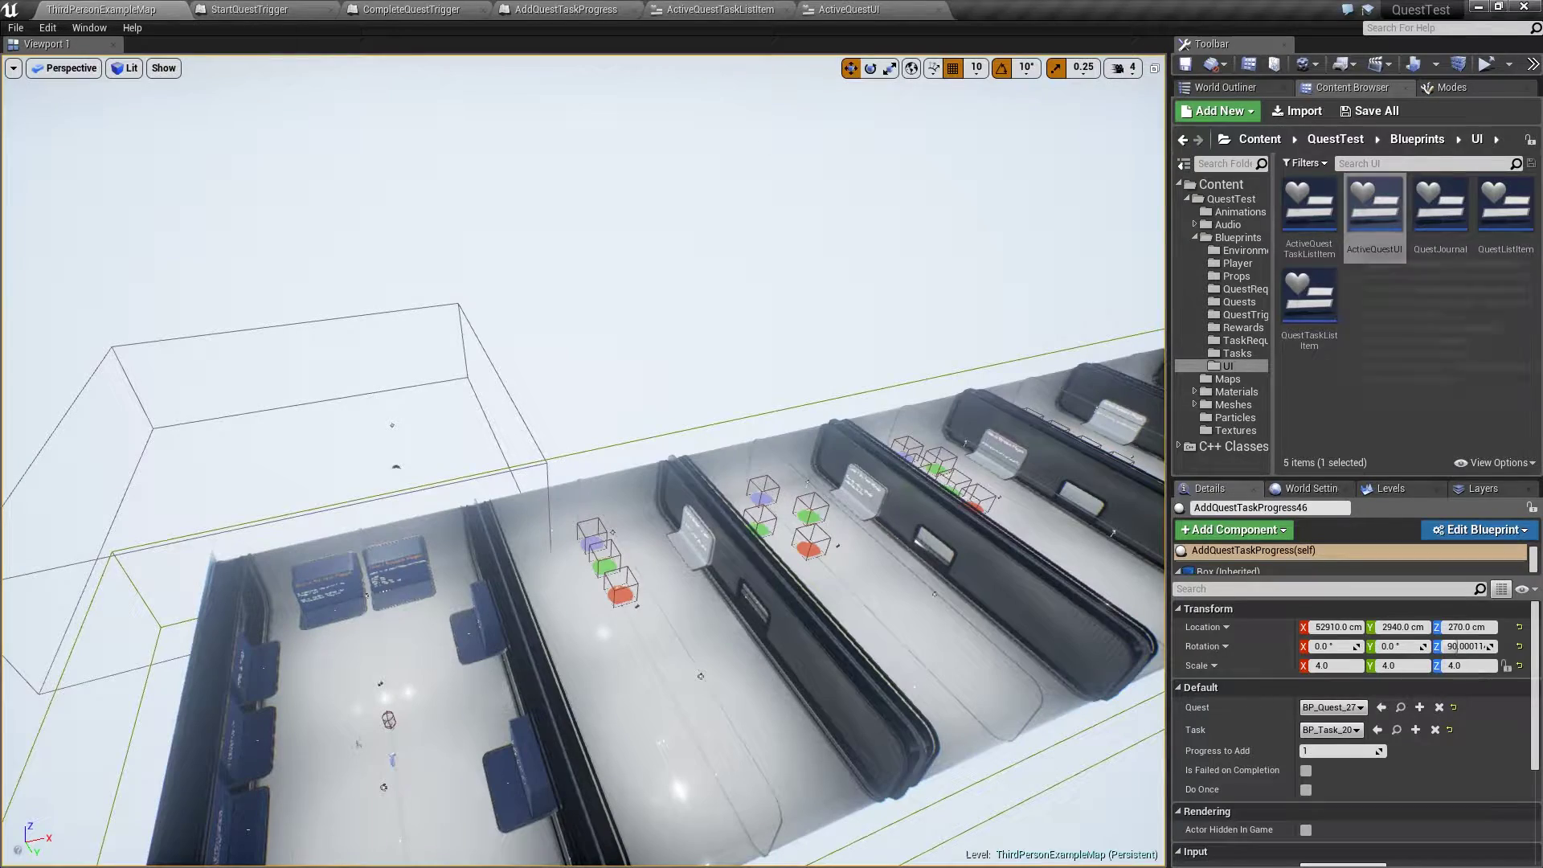
{"action": "double_click", "coordinate": [1367, 219]}
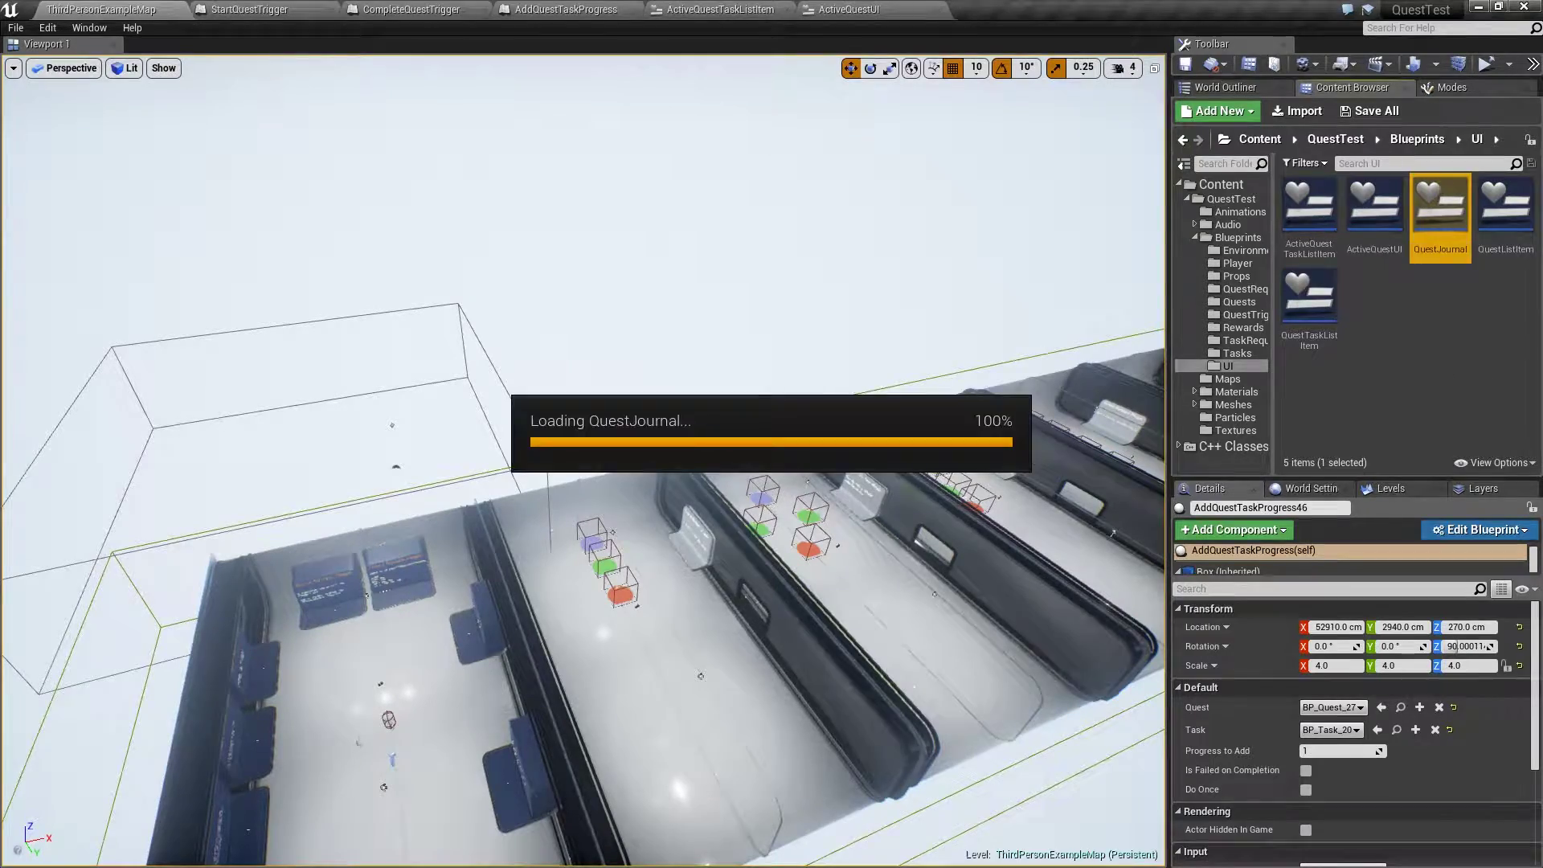
{"action": "left_click", "coordinate": [1508, 68]}
{"action": "scroll", "coordinate": [1090, 131], "scroll_direction": "down", "scroll_amount": 6}
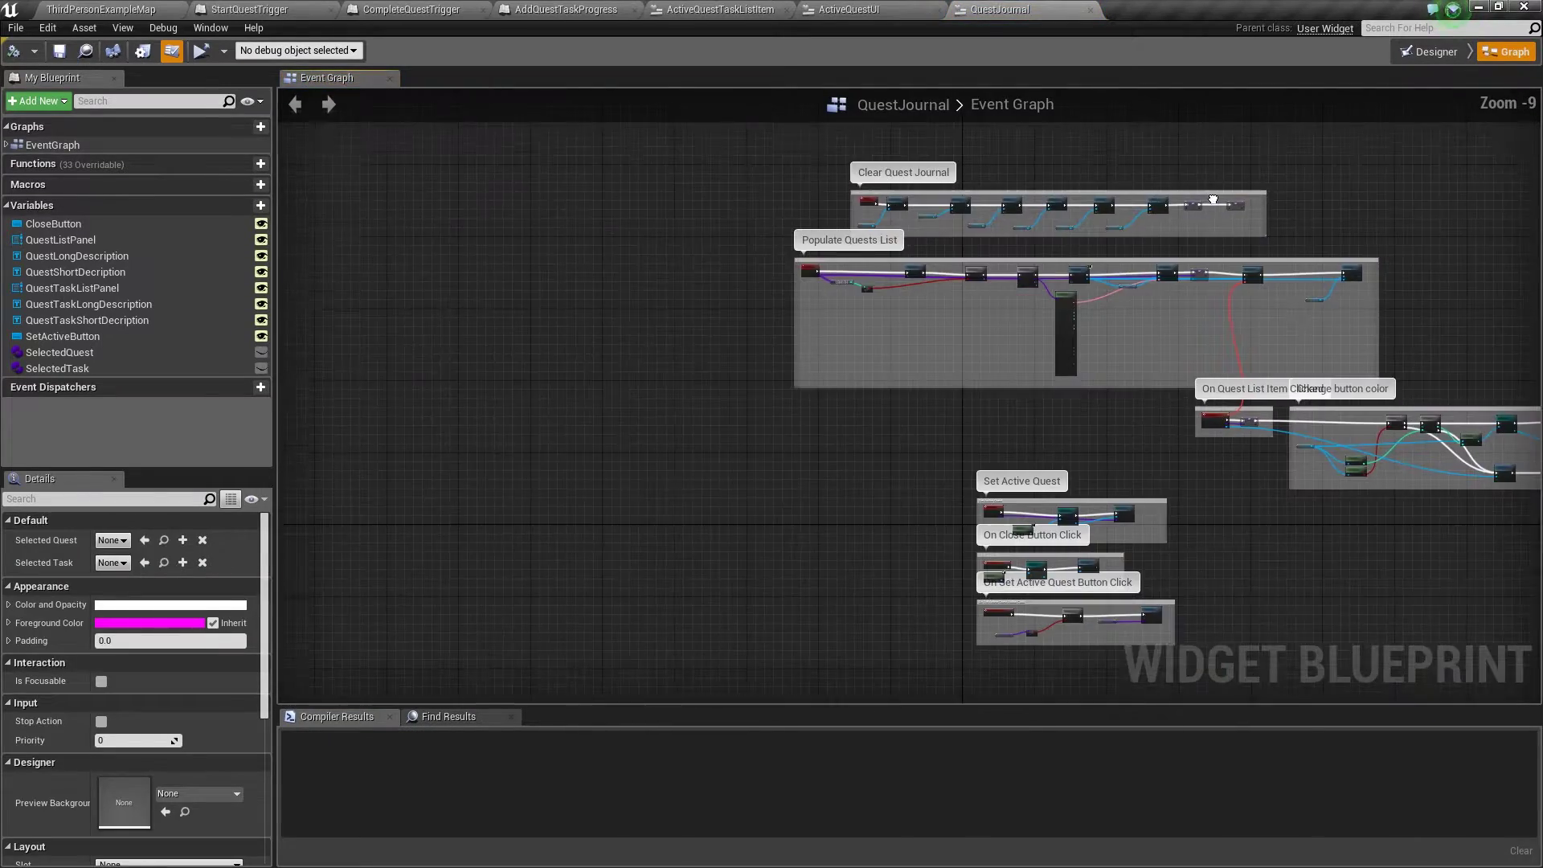
{"action": "mouse_move", "coordinate": [1090, 131]}
{"action": "right_mouse_down"}
{"action": "mouse_move", "coordinate": [563, 96]}
{"action": "mouse_move", "coordinate": [611, 338]}
{"action": "right_mouse_up"}
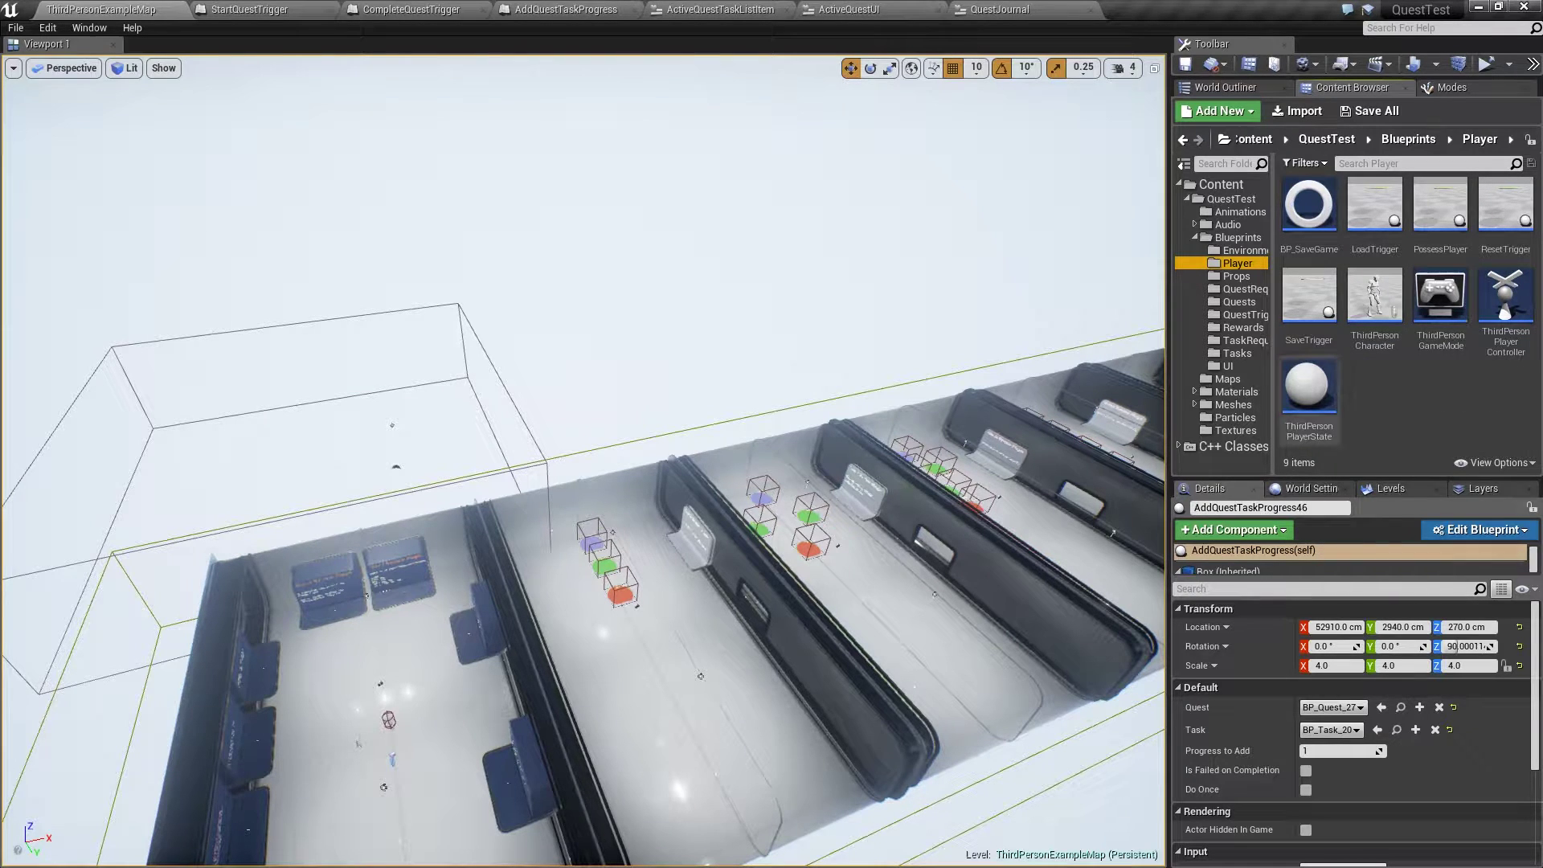
Open ThirdPersonPlayerState and pan across its Available quest manager nodes.
{"action": "double_click", "coordinate": [1308, 386]}
{"action": "scroll", "coordinate": [838, 408], "scroll_direction": "up", "scroll_amount": 1}
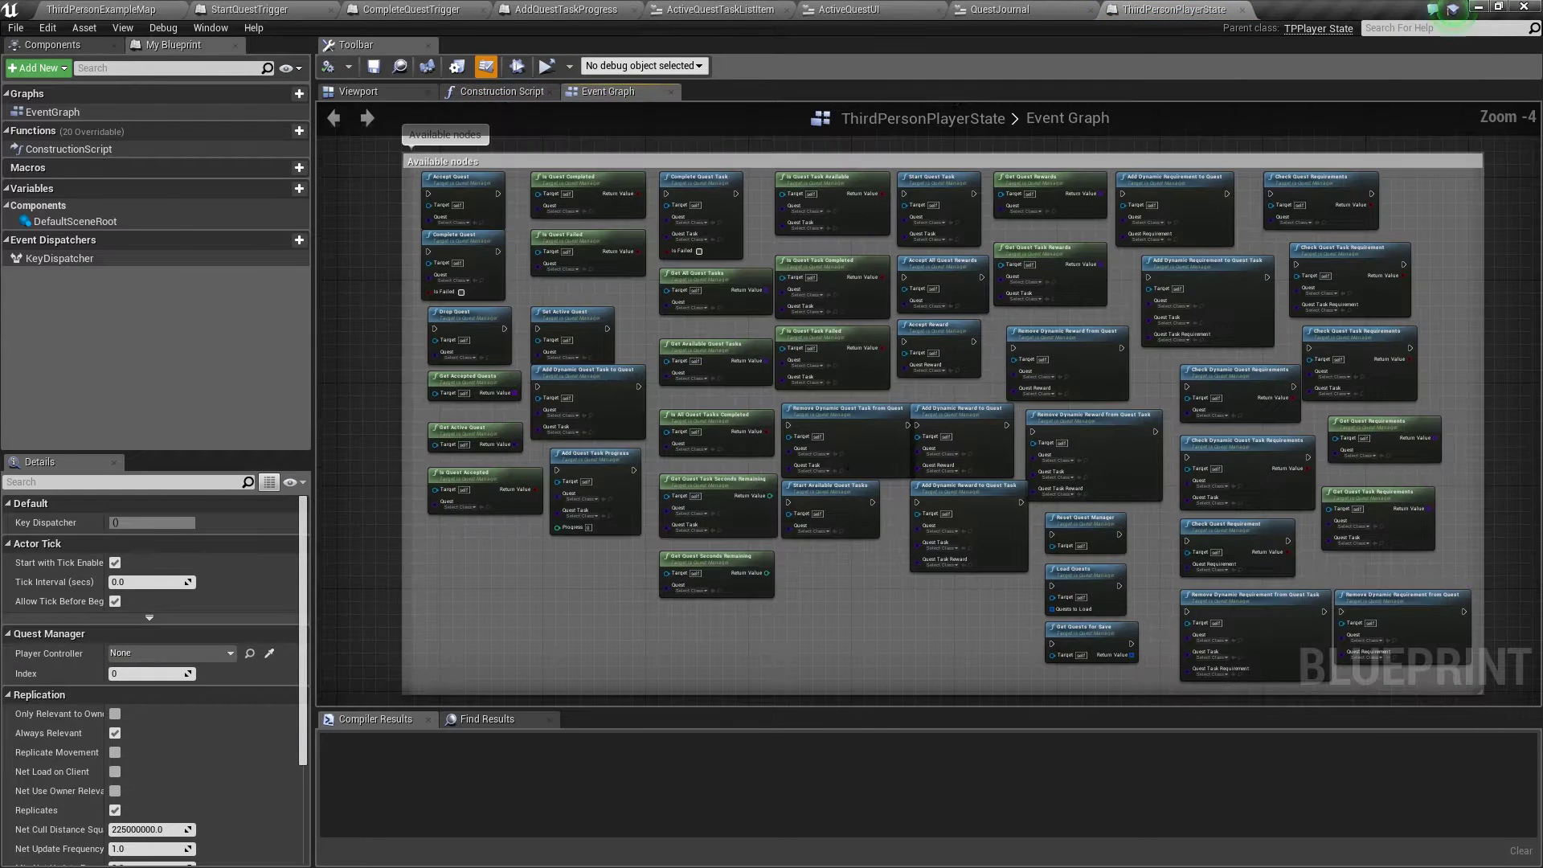
{"action": "scroll", "coordinate": [978, 355], "scroll_direction": "up", "scroll_amount": 1}
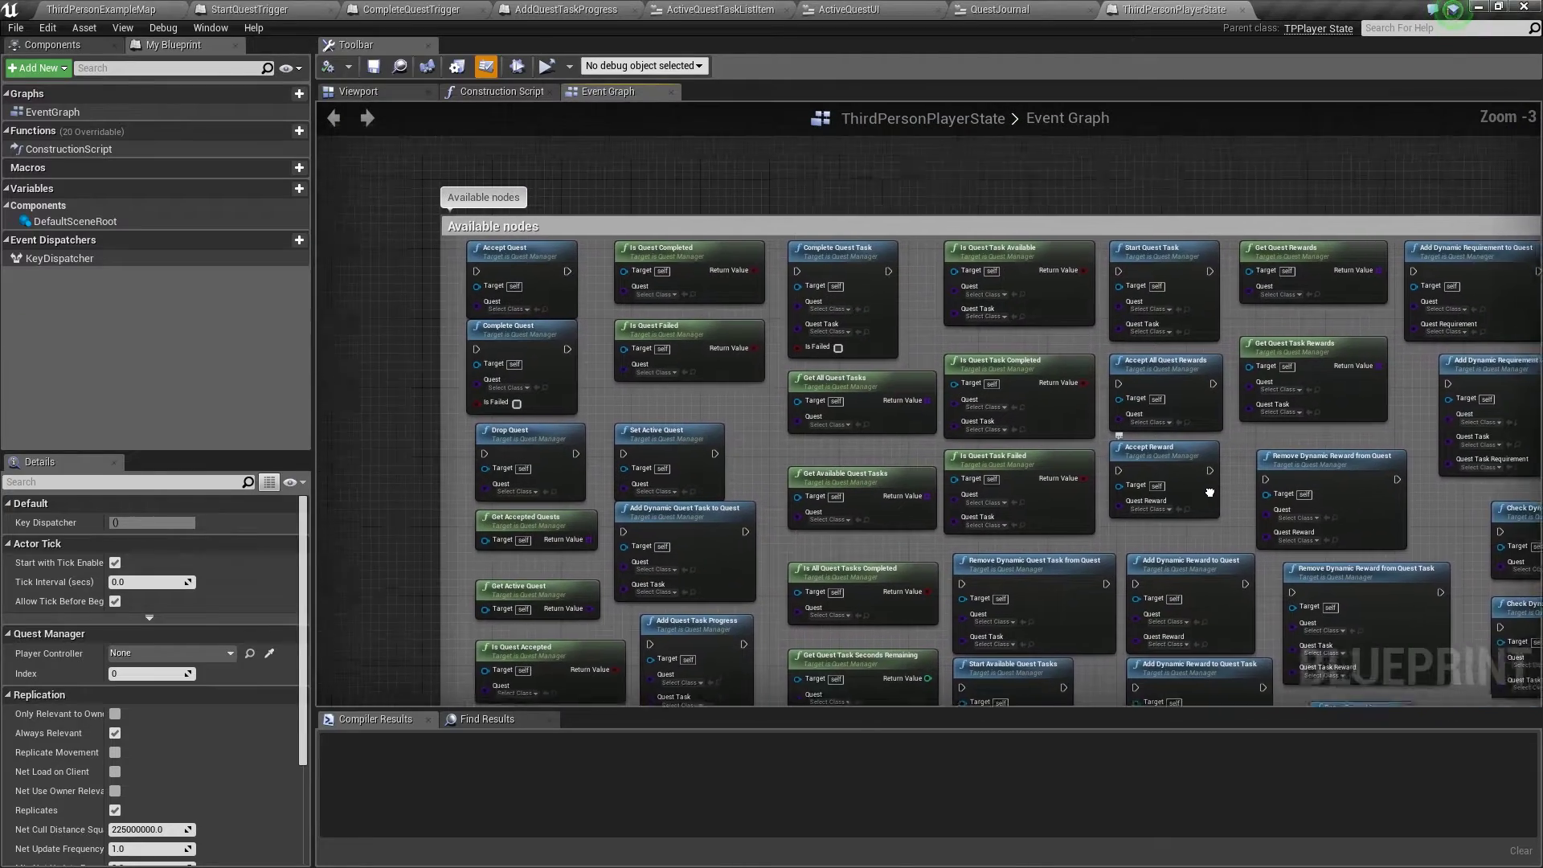
{"action": "right_click_drag", "start_coordinate": [1278, 500], "coordinate": [658, 227]}
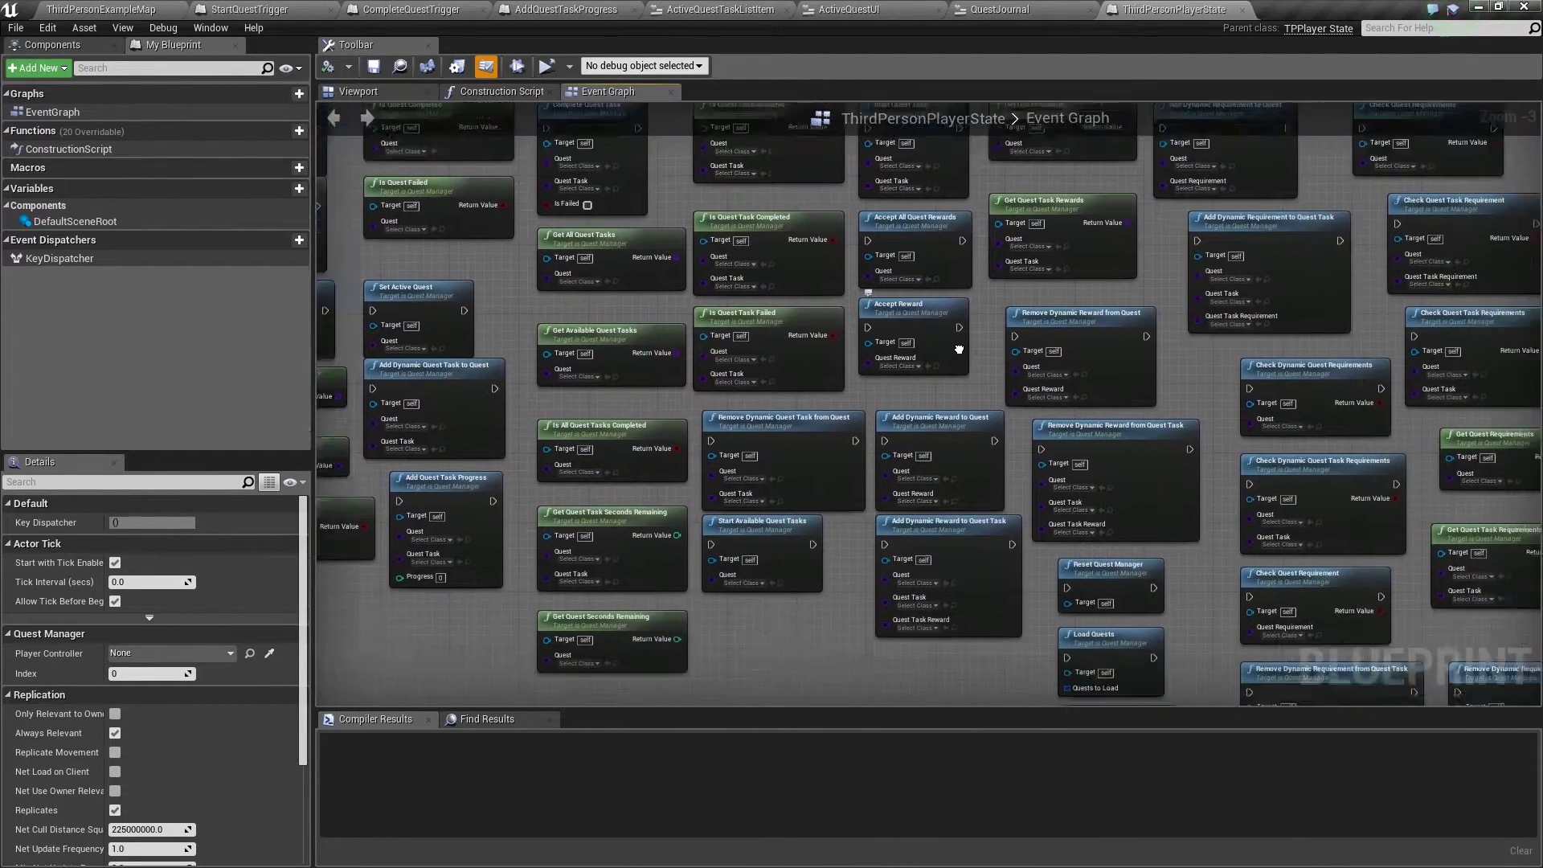
{"action": "scroll", "coordinate": [699, 402], "scroll_direction": "down", "scroll_amount": 1}
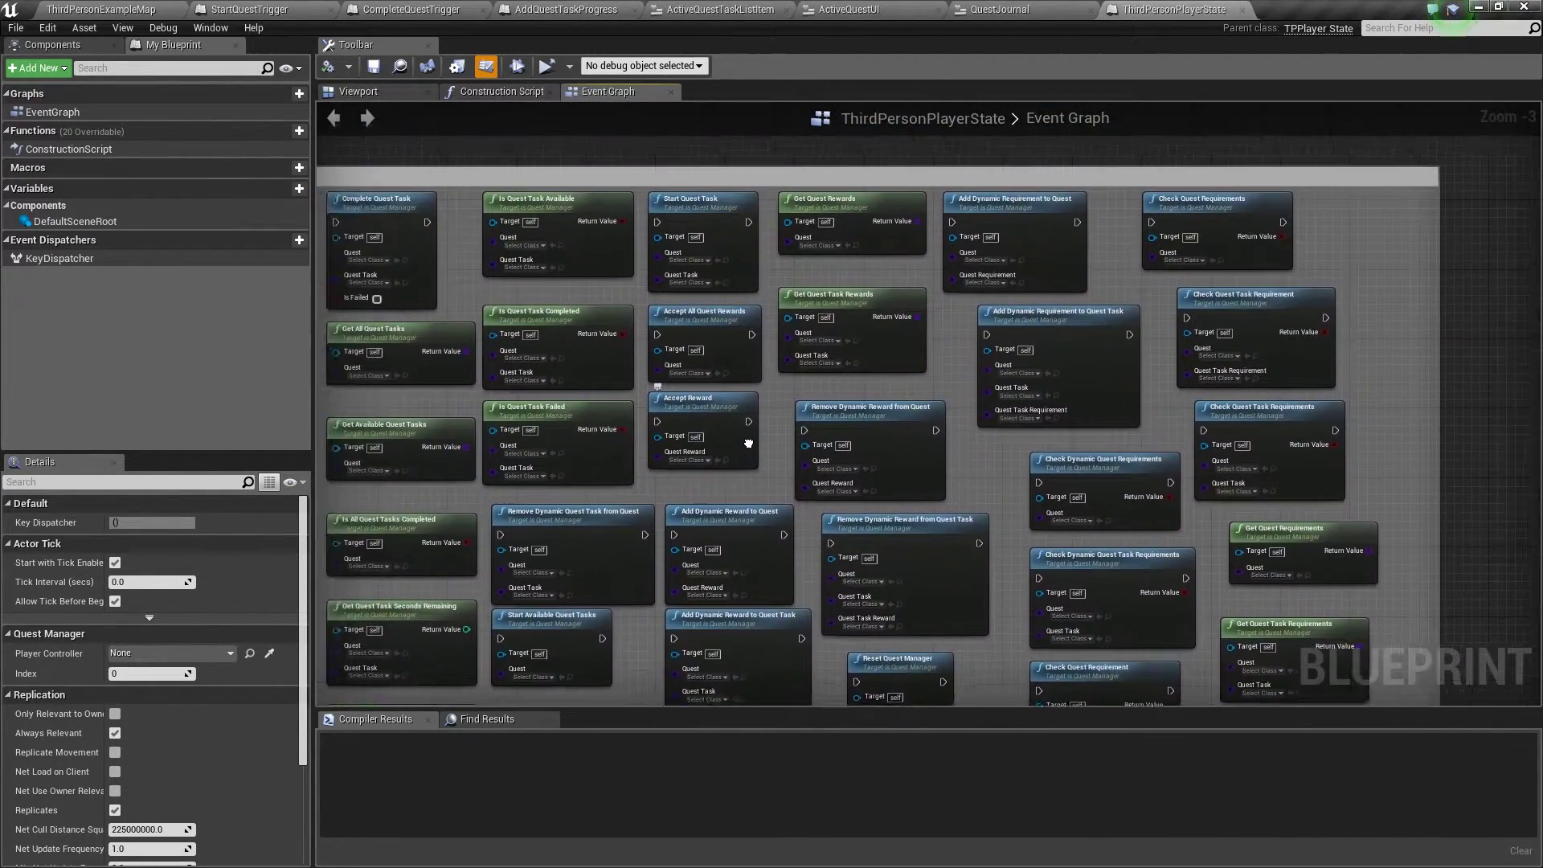
{"action": "right_click_drag", "start_coordinate": [657, 227], "coordinate": [990, 369]}
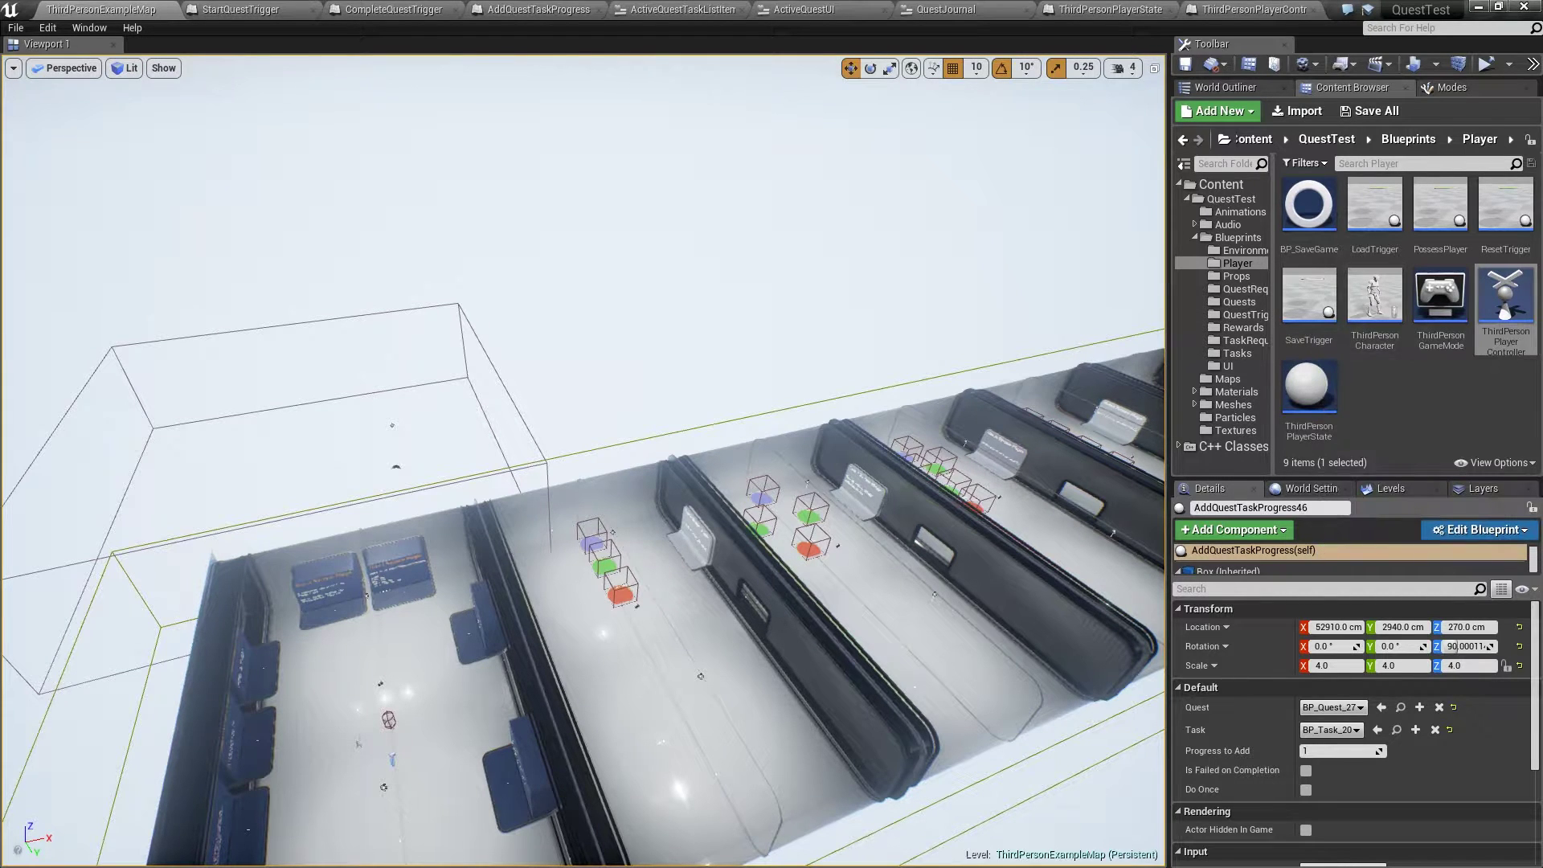
List the Quests folder blueprints and open BP_Quest_01.
{"action": "left_click", "coordinate": [1239, 301]}
{"action": "scroll", "coordinate": [1433, 402], "scroll_direction": "down", "scroll_amount": 4}
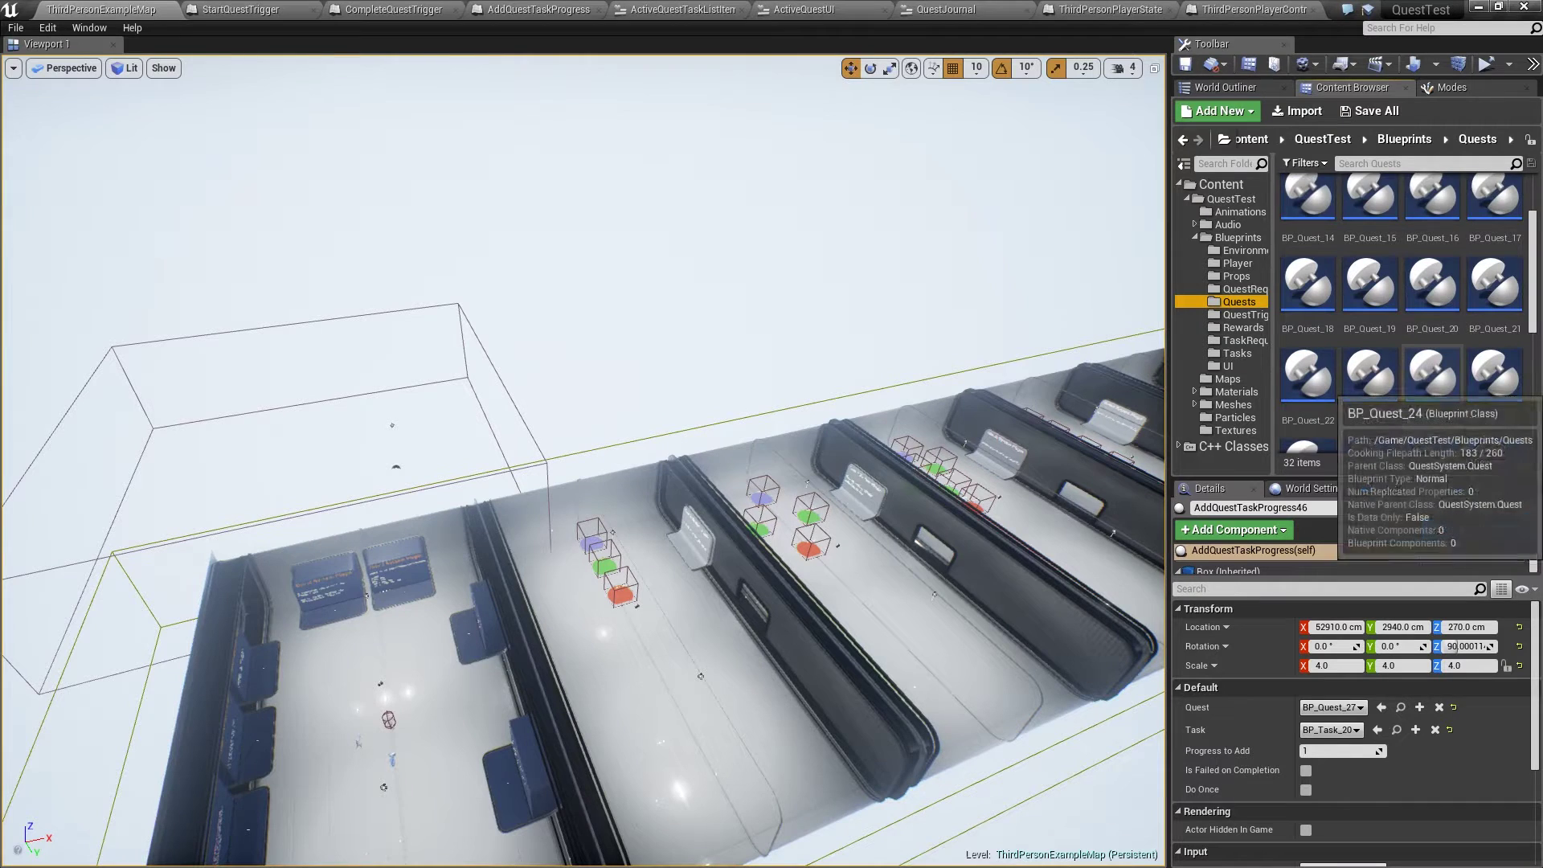
{"action": "scroll", "coordinate": [1433, 402], "scroll_direction": "down", "scroll_amount": 2}
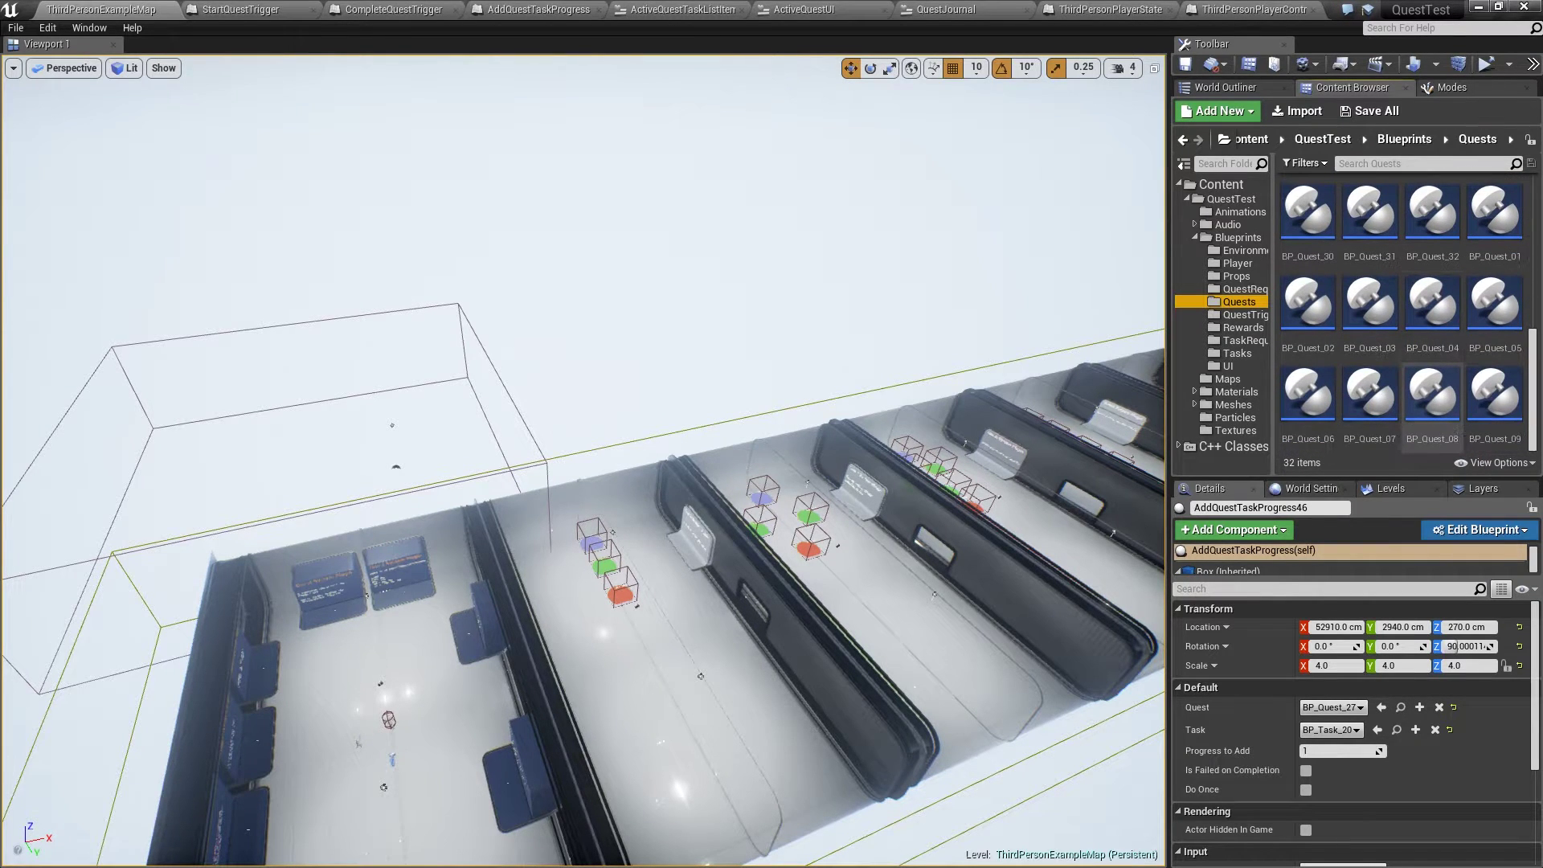
{"action": "double_click", "coordinate": [1495, 213]}
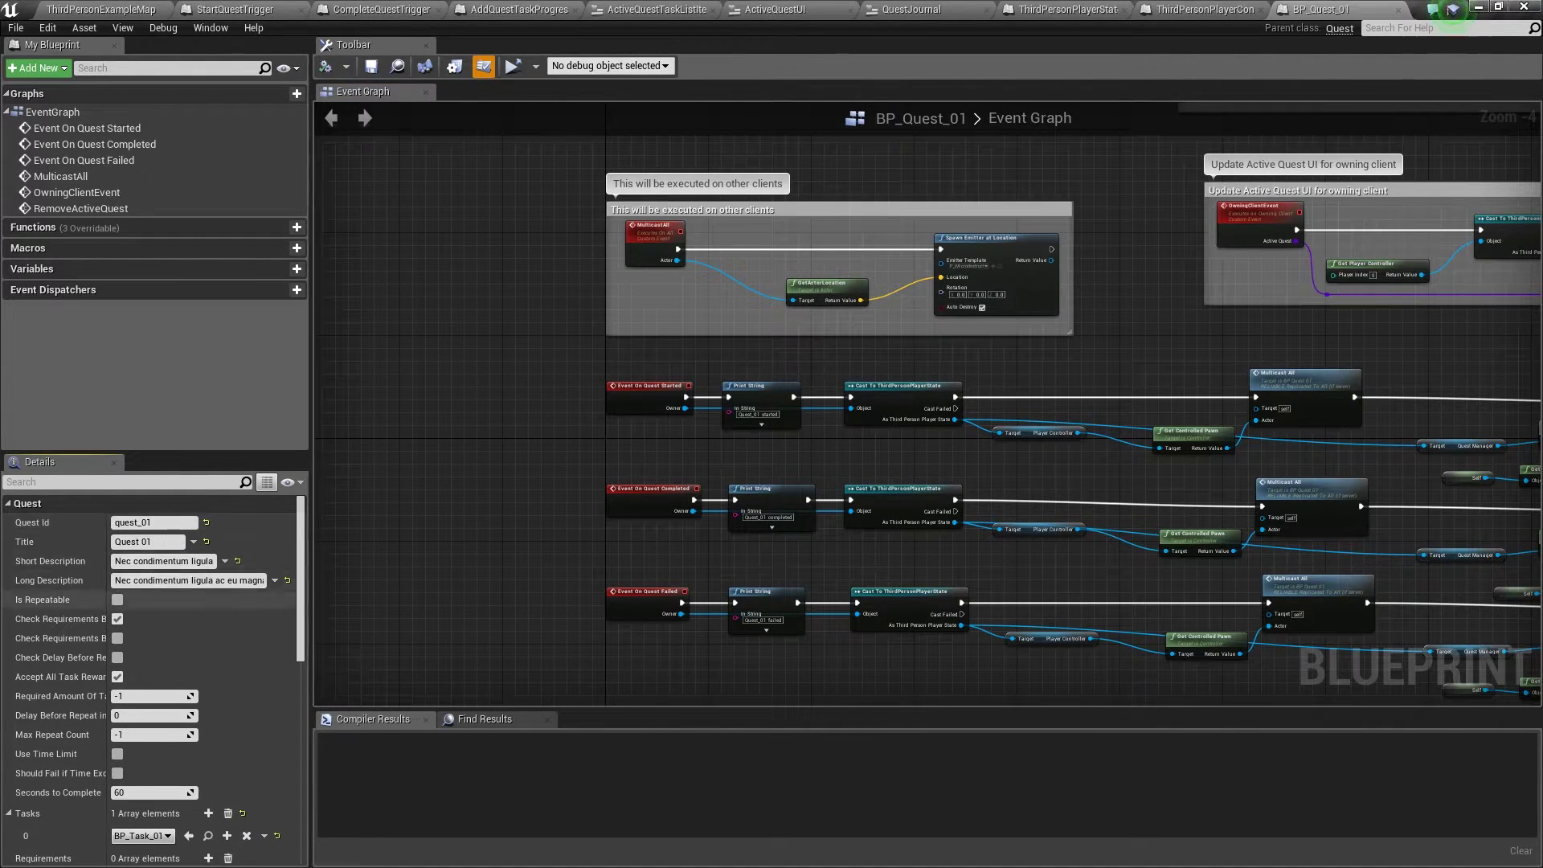
Review BP_Quest_01's Multicast All, Get Active Quest, spawn emitter and quest-started sections.
{"action": "scroll", "coordinate": [153, 643], "scroll_direction": "down", "scroll_amount": 3}
{"action": "scroll", "coordinate": [824, 438], "scroll_direction": "up", "scroll_amount": 1}
{"action": "scroll", "coordinate": [824, 438], "scroll_direction": "up", "scroll_amount": 1}
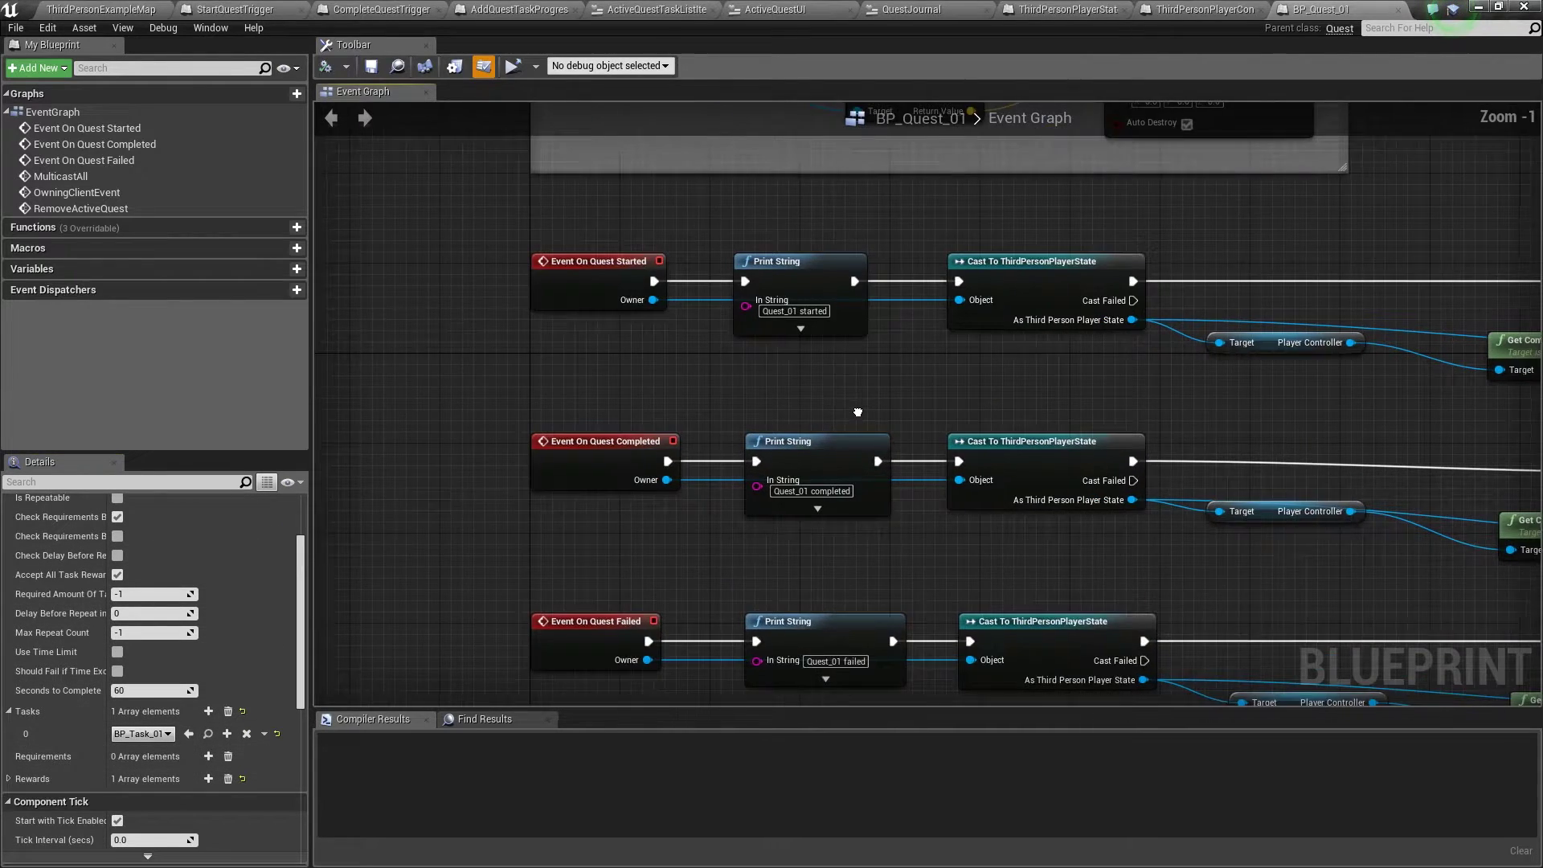
{"action": "scroll", "coordinate": [824, 439], "scroll_direction": "up", "scroll_amount": 1}
{"action": "right_click_drag", "start_coordinate": [1407, 426], "coordinate": [626, 386]}
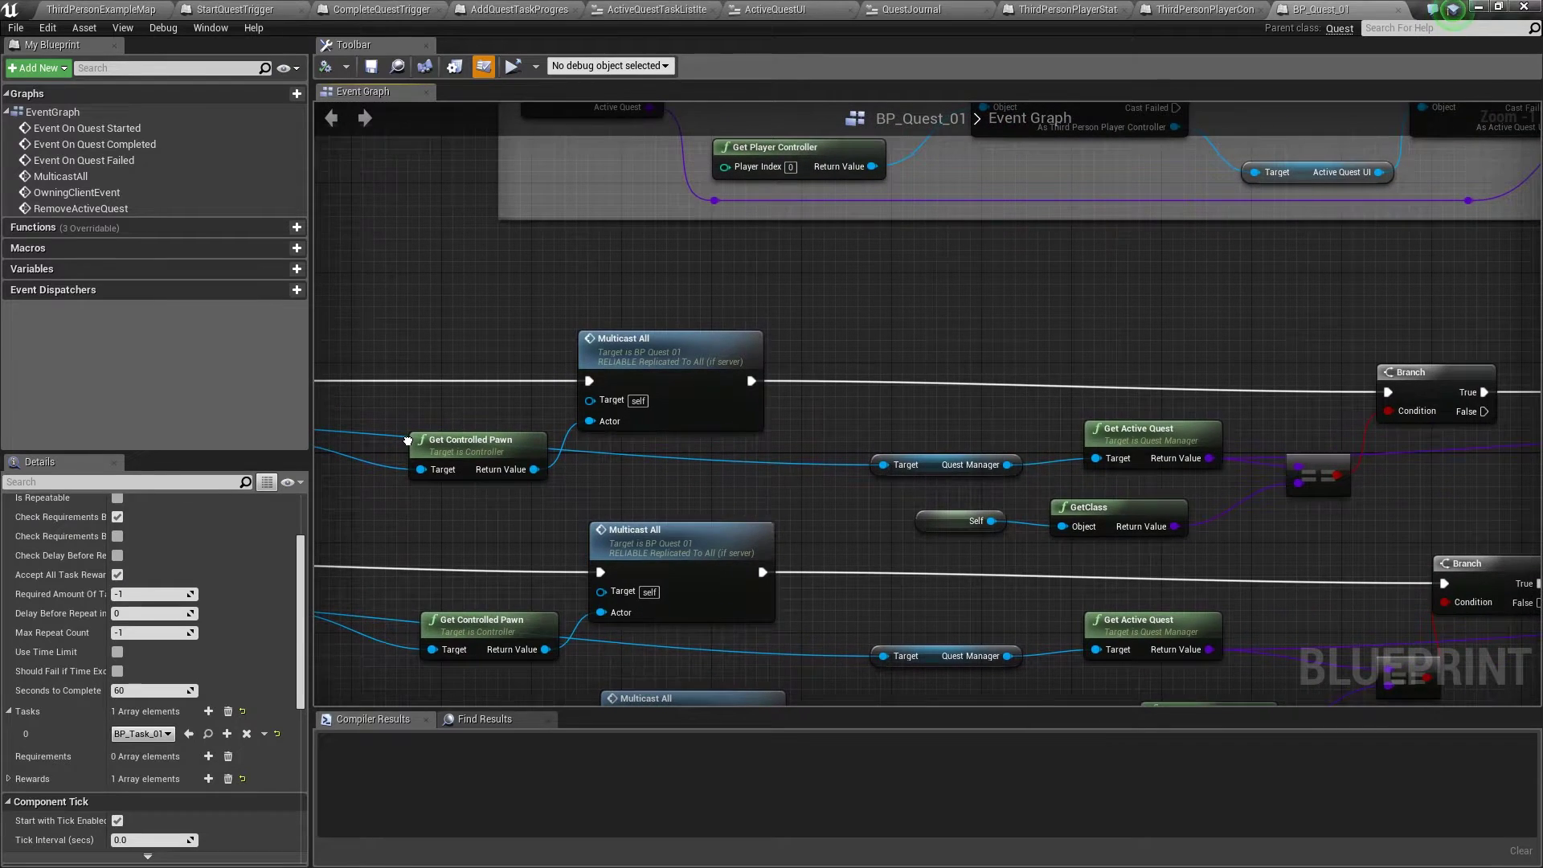
{"action": "right_click_drag", "start_coordinate": [626, 386], "coordinate": [1286, 699]}
{"action": "right_click_drag", "start_coordinate": [824, 438], "coordinate": [1125, 479]}
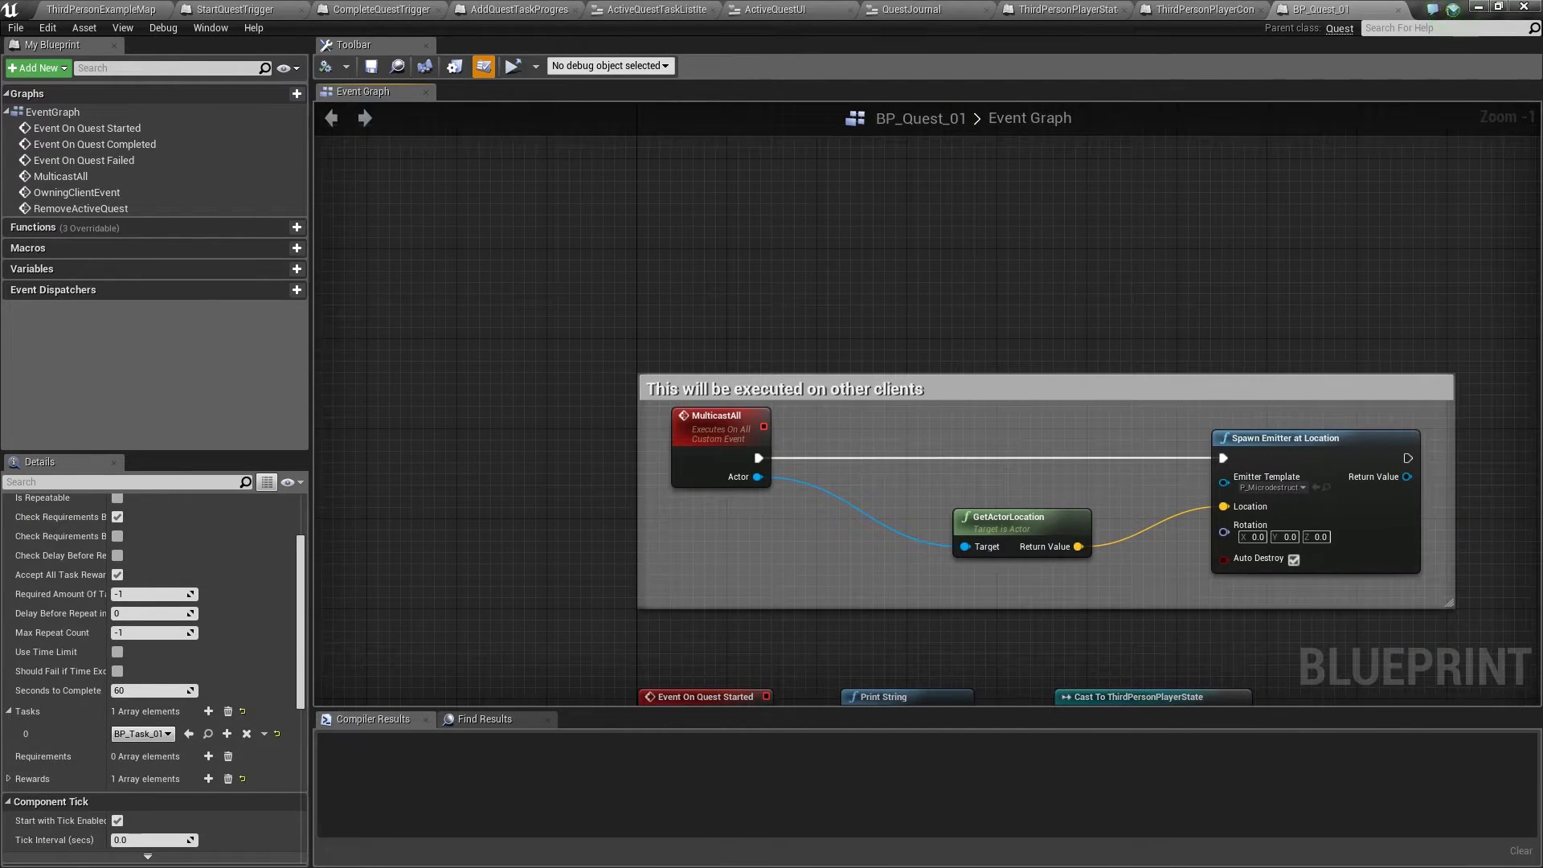
{"action": "mouse_move", "coordinate": [1528, 764]}
{"action": "right_mouse_down"}
{"action": "mouse_move", "coordinate": [1278, 665]}
{"action": "mouse_move", "coordinate": [804, 241]}
{"action": "mouse_move", "coordinate": [482, 563]}
{"action": "mouse_move", "coordinate": [1187, 539]}
{"action": "mouse_move", "coordinate": [1131, 516]}
{"action": "mouse_move", "coordinate": [1299, 791]}
{"action": "right_mouse_up"}
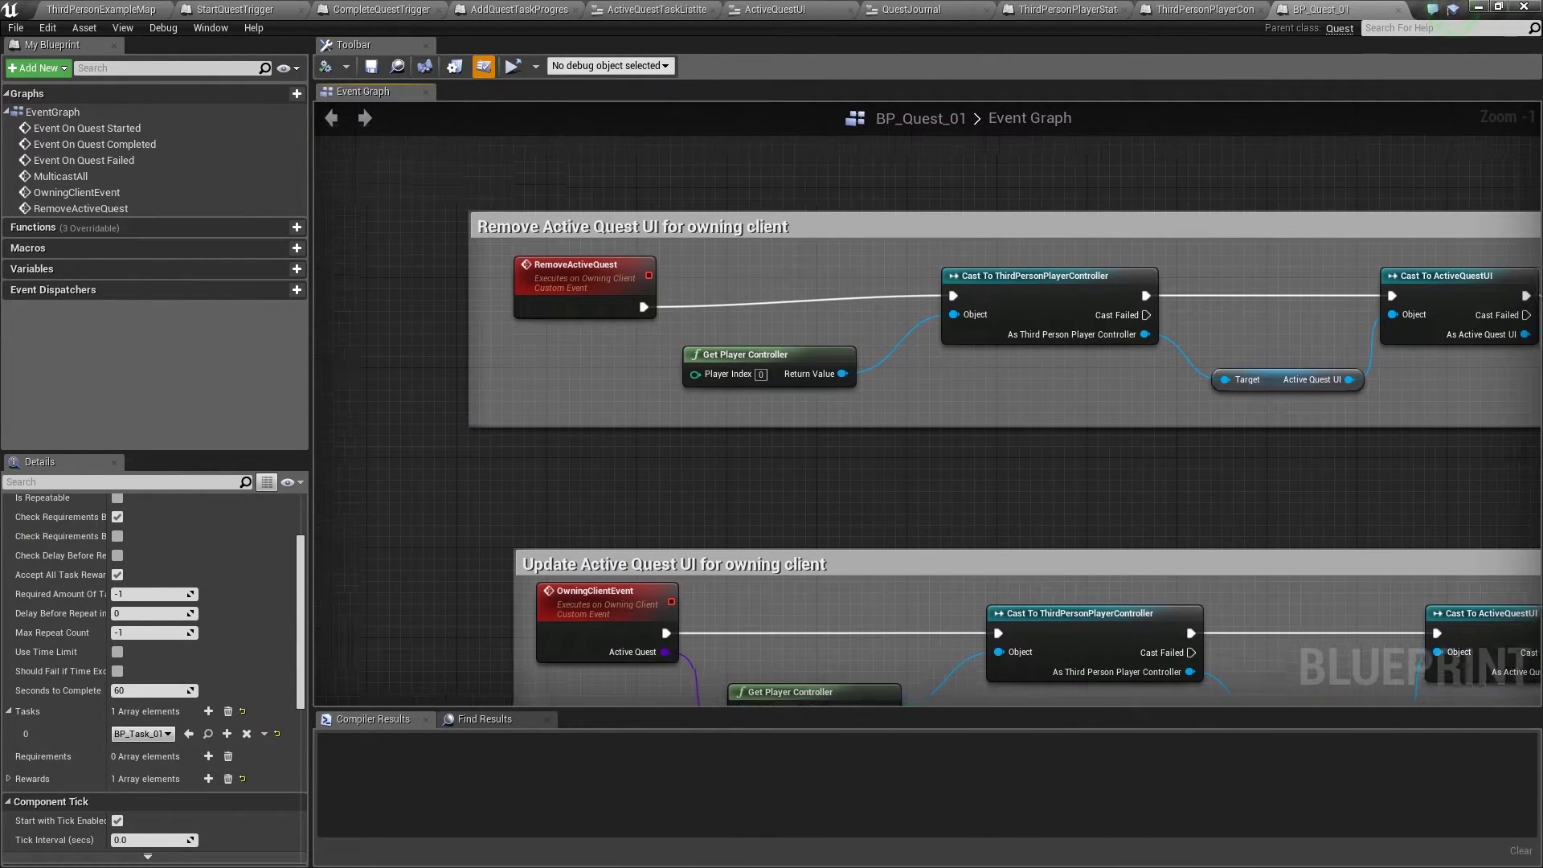
Survey all BP_Quest_01 event rows, then list the Rewards and Tasks blueprints.
{"action": "scroll", "coordinate": [426, 450], "scroll_direction": "down", "scroll_amount": 3}
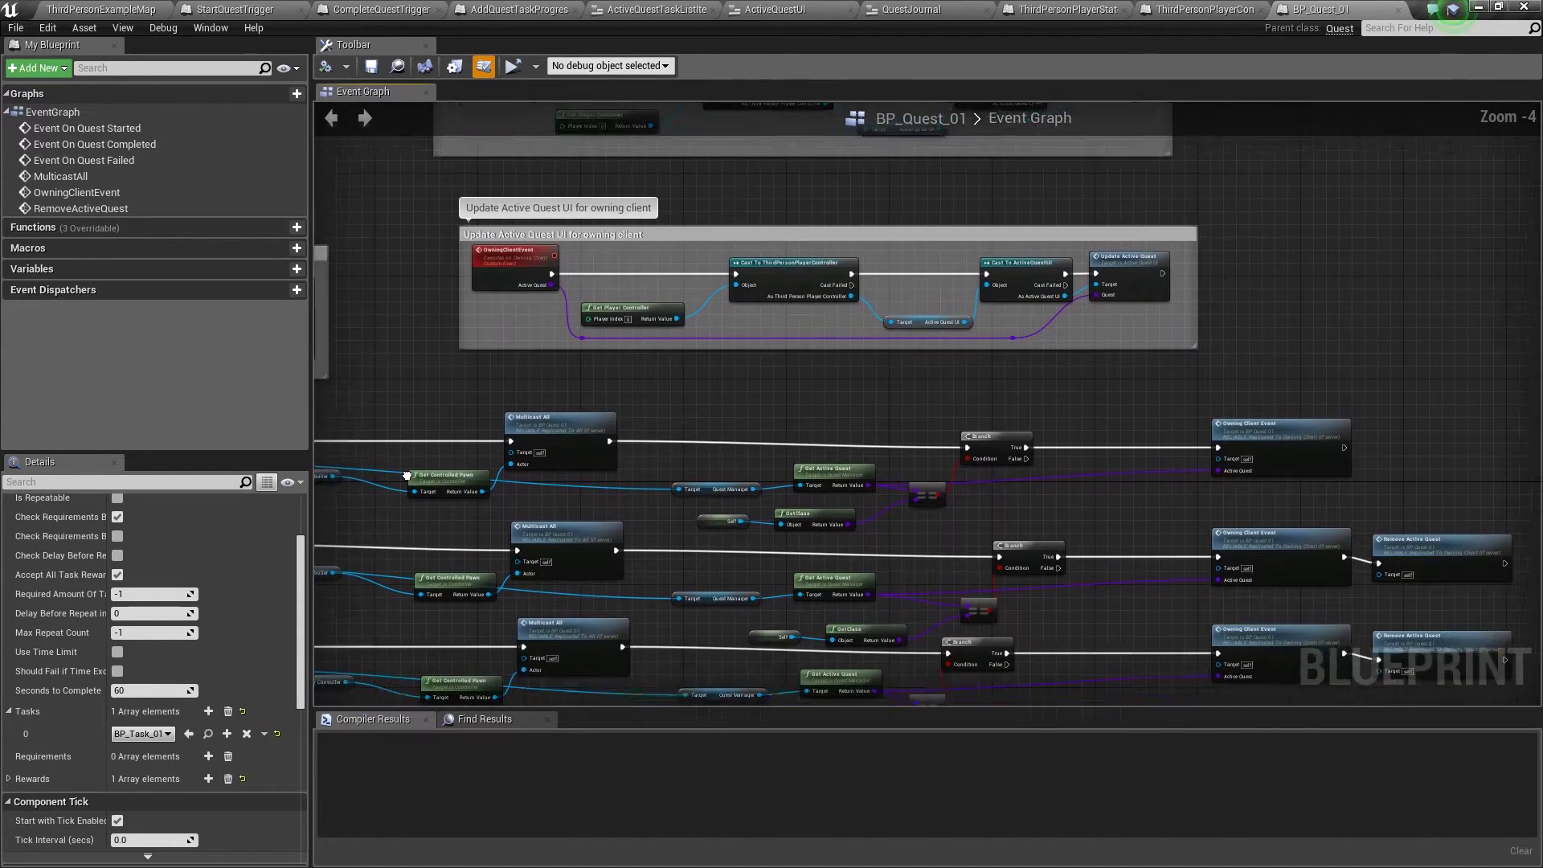
{"action": "right_click_drag", "start_coordinate": [426, 450], "coordinate": [434, 304]}
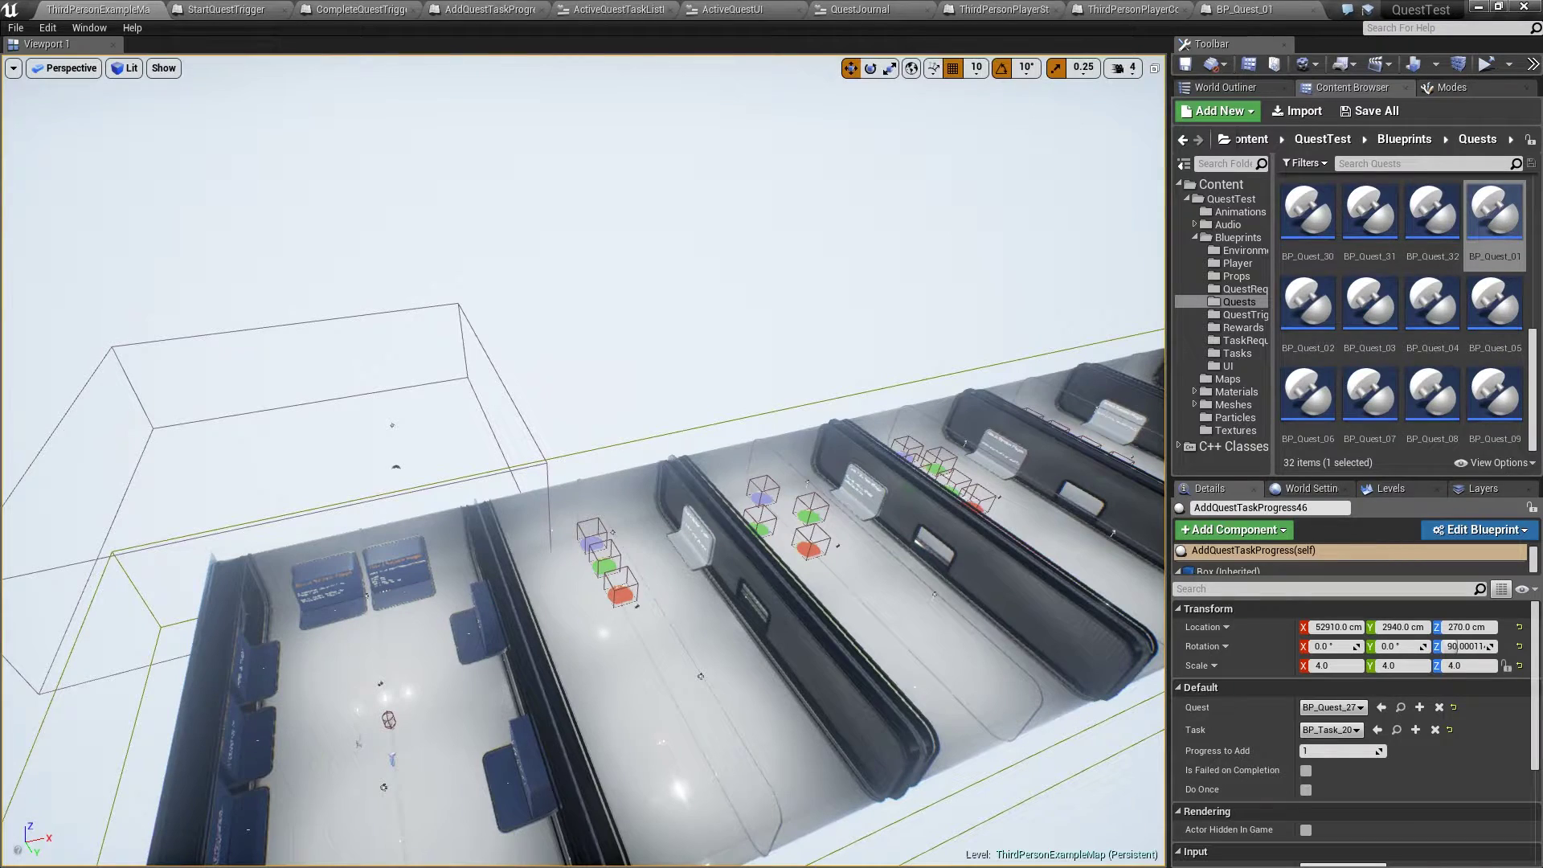
{"action": "left_click", "coordinate": [1242, 327]}
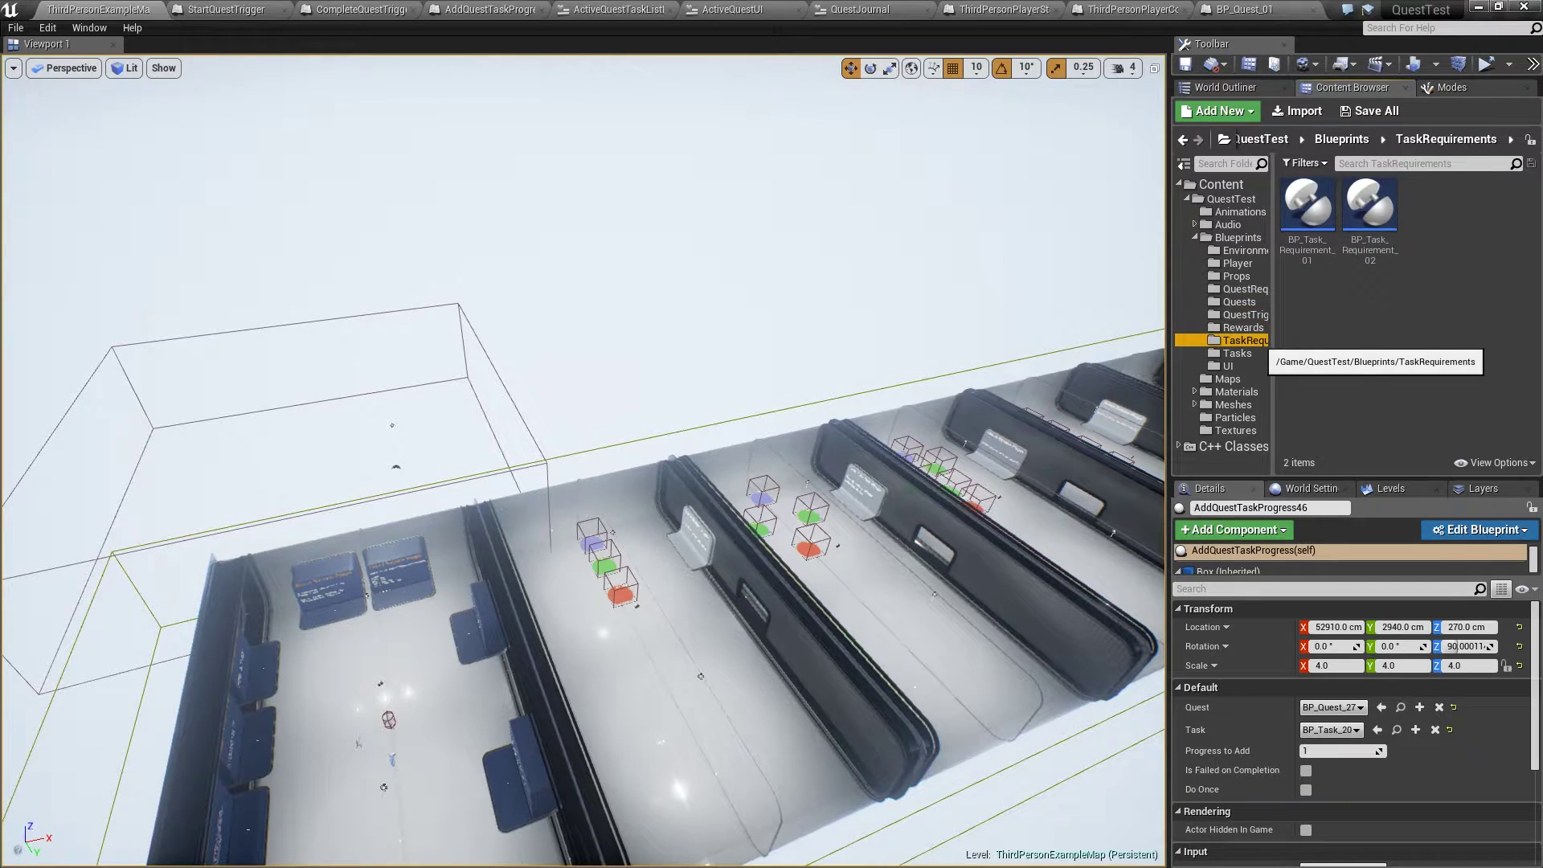
{"action": "left_click", "coordinate": [1237, 353]}
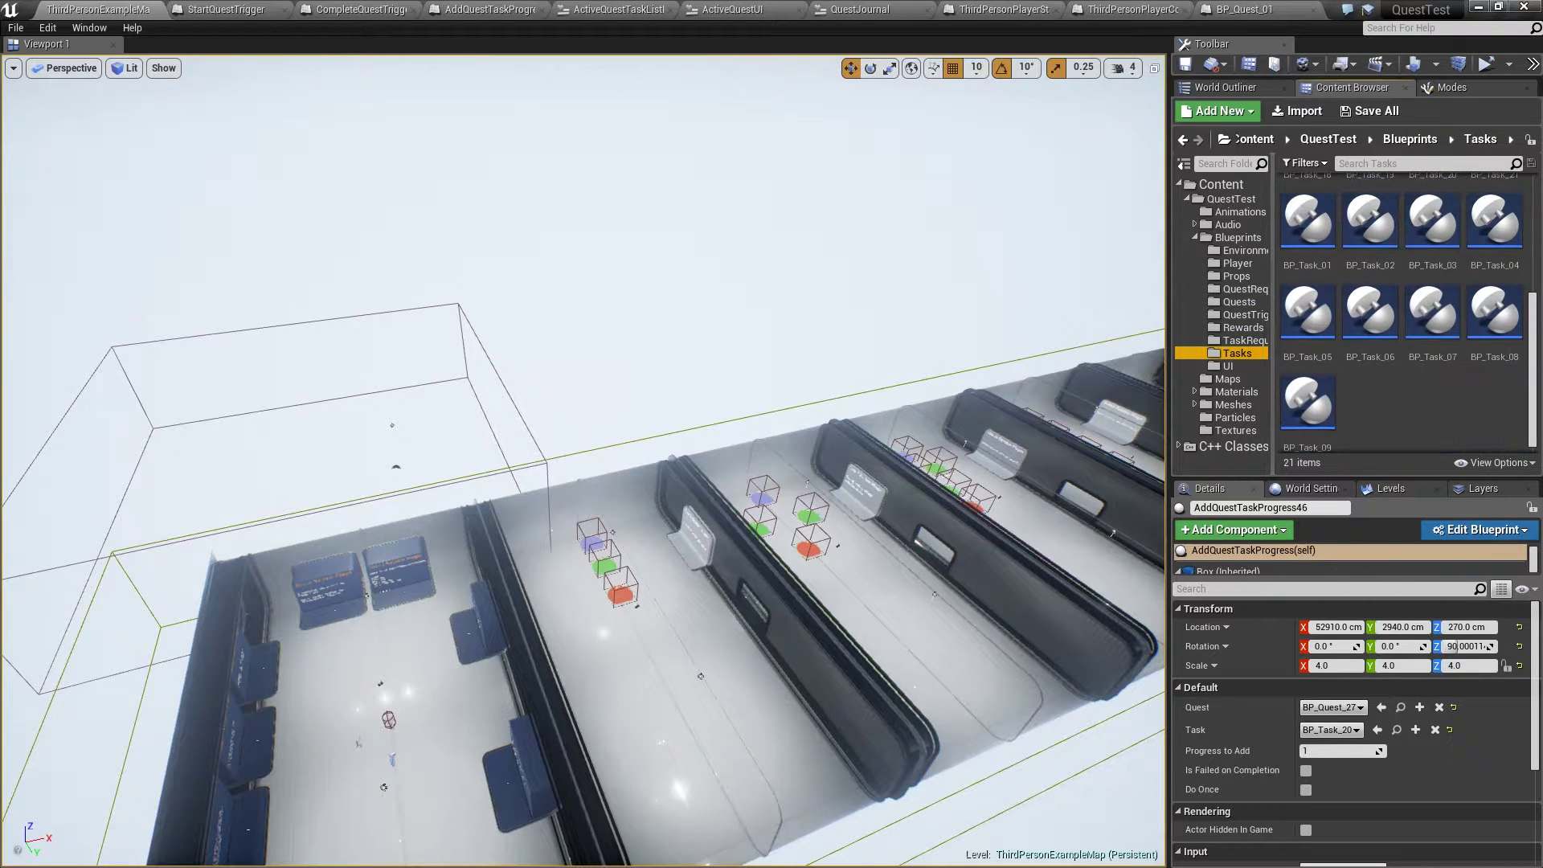
Open BP_Task_01, scroll its task settings, and inspect its Branch, CONTAINS, MulticastAll and emitter nodes.
{"action": "double_click", "coordinate": [1308, 221]}
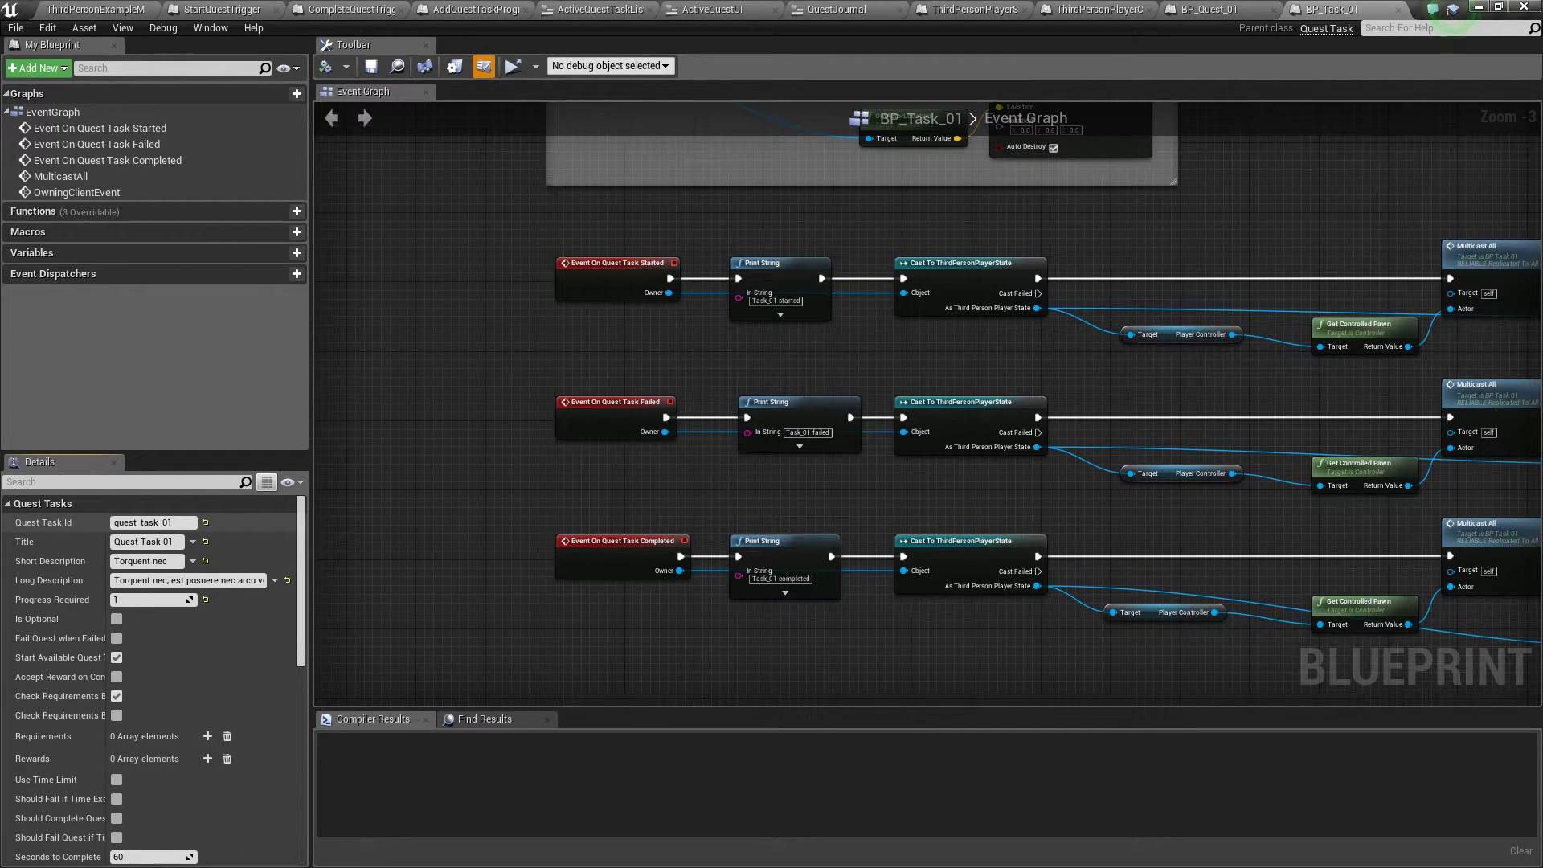
{"action": "scroll", "coordinate": [152, 675], "scroll_direction": "down", "scroll_amount": 2}
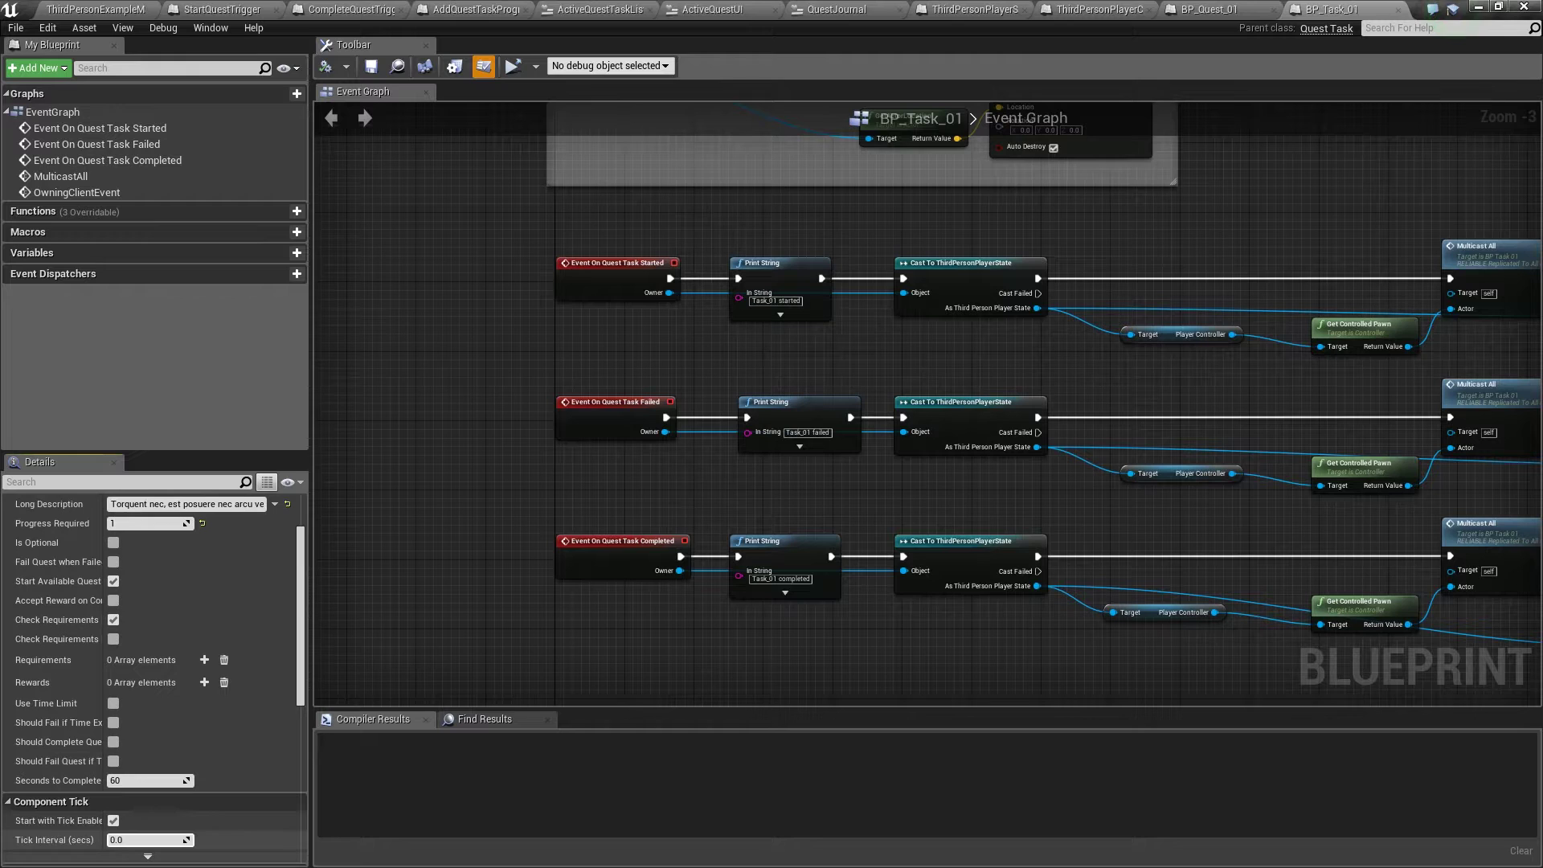
{"action": "scroll", "coordinate": [152, 675], "scroll_direction": "down", "scroll_amount": 3}
{"action": "scroll", "coordinate": [153, 675], "scroll_direction": "down", "scroll_amount": 2}
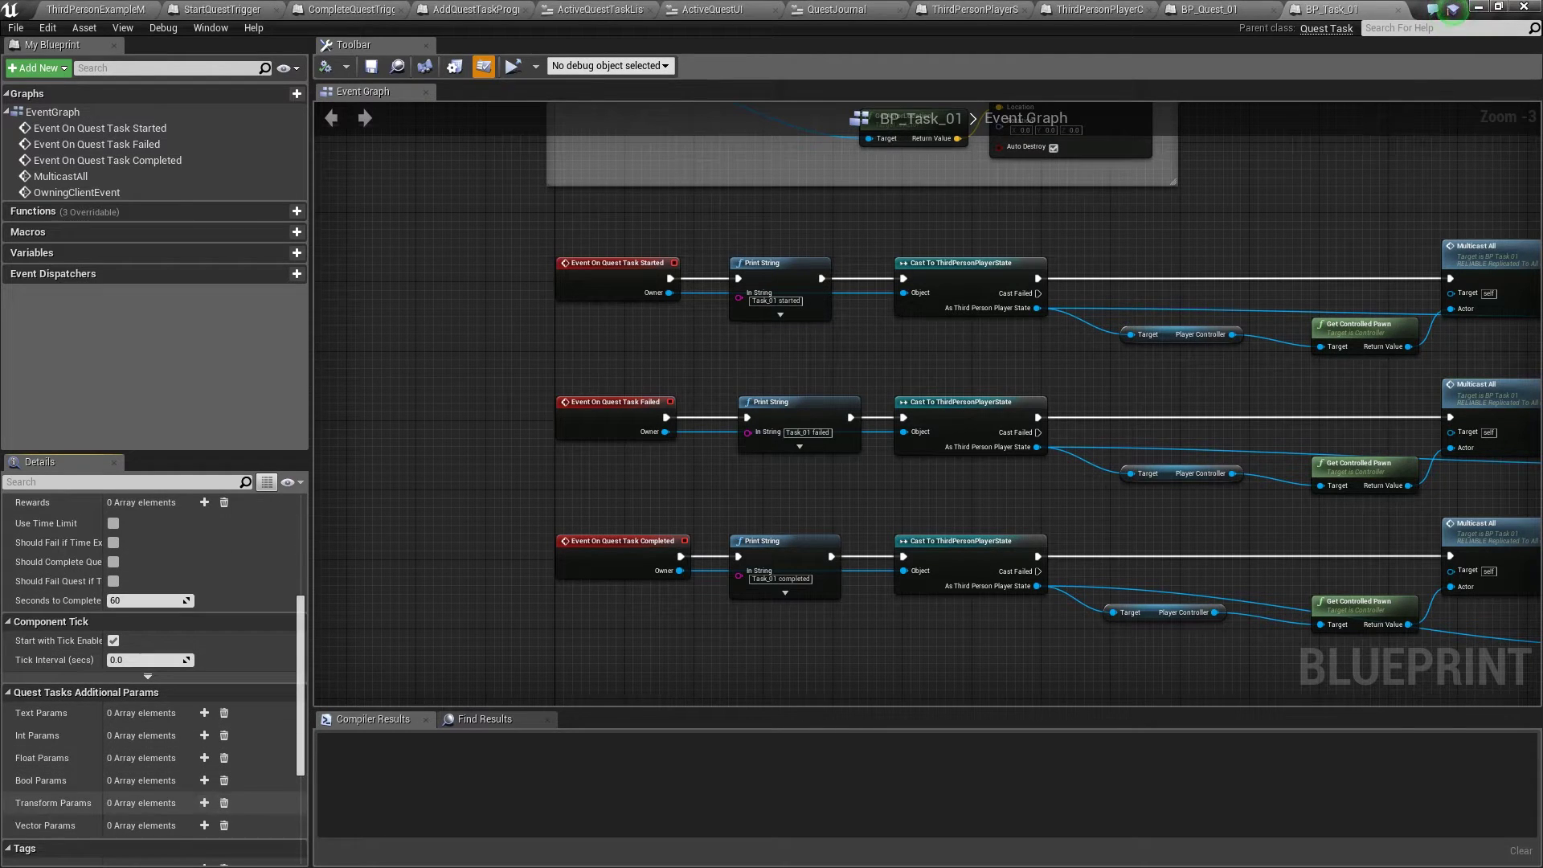
{"action": "right_click_drag", "start_coordinate": [1367, 418], "coordinate": [229, 364]}
{"action": "right_click_drag", "start_coordinate": [924, 402], "coordinate": [643, 393]}
{"action": "right_click_drag", "start_coordinate": [338, 225], "coordinate": [1326, 699]}
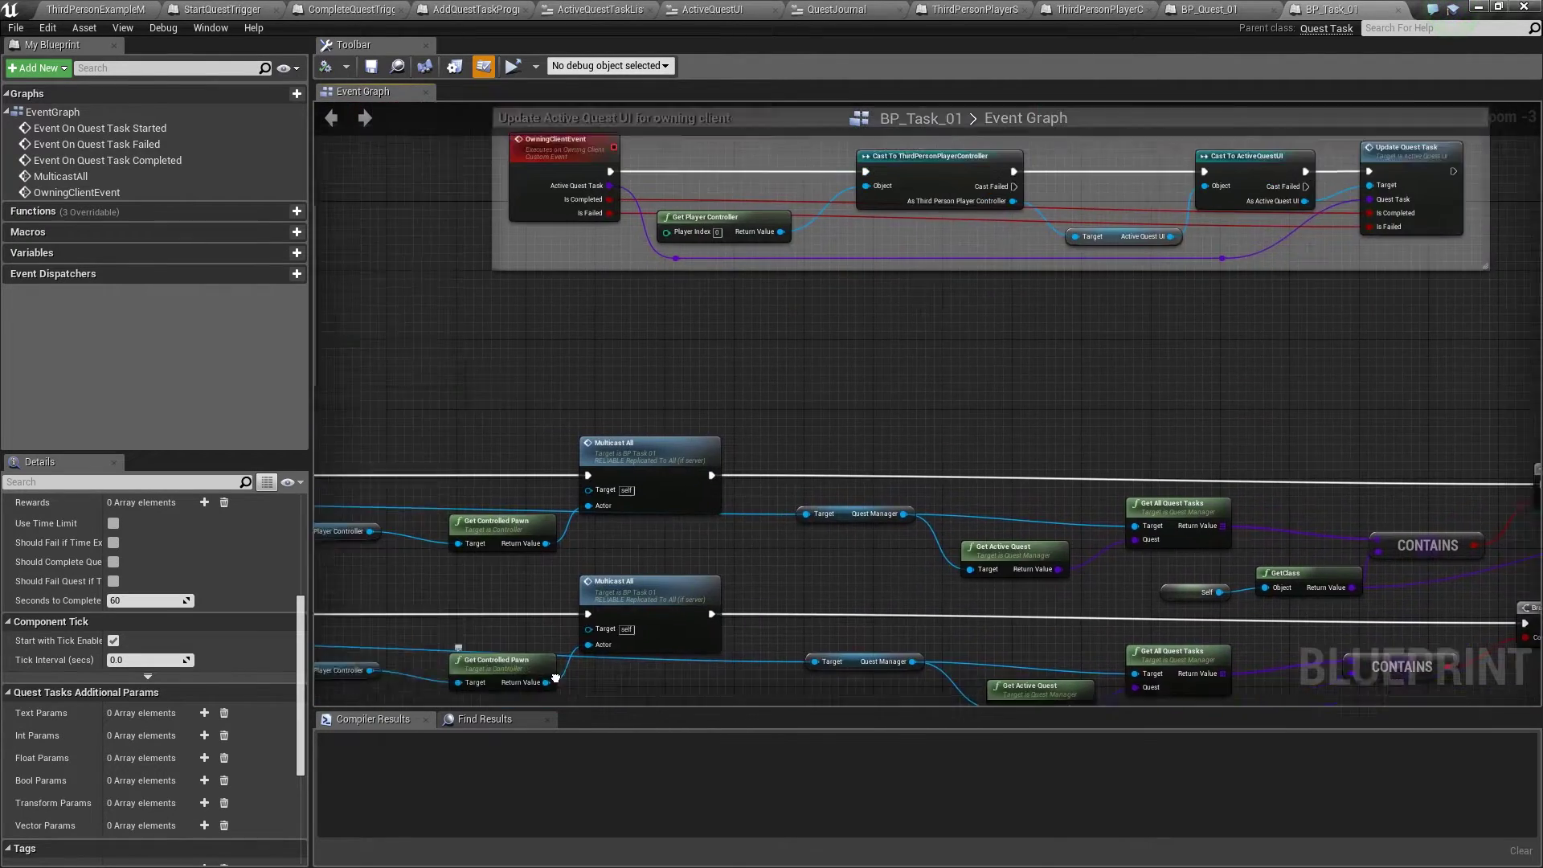
{"action": "mouse_move", "coordinate": [1206, 401]}
{"action": "right_mouse_down"}
{"action": "mouse_move", "coordinate": [1437, 379]}
{"action": "mouse_move", "coordinate": [1294, 399]}
{"action": "mouse_move", "coordinate": [267, 383]}
{"action": "right_mouse_up"}
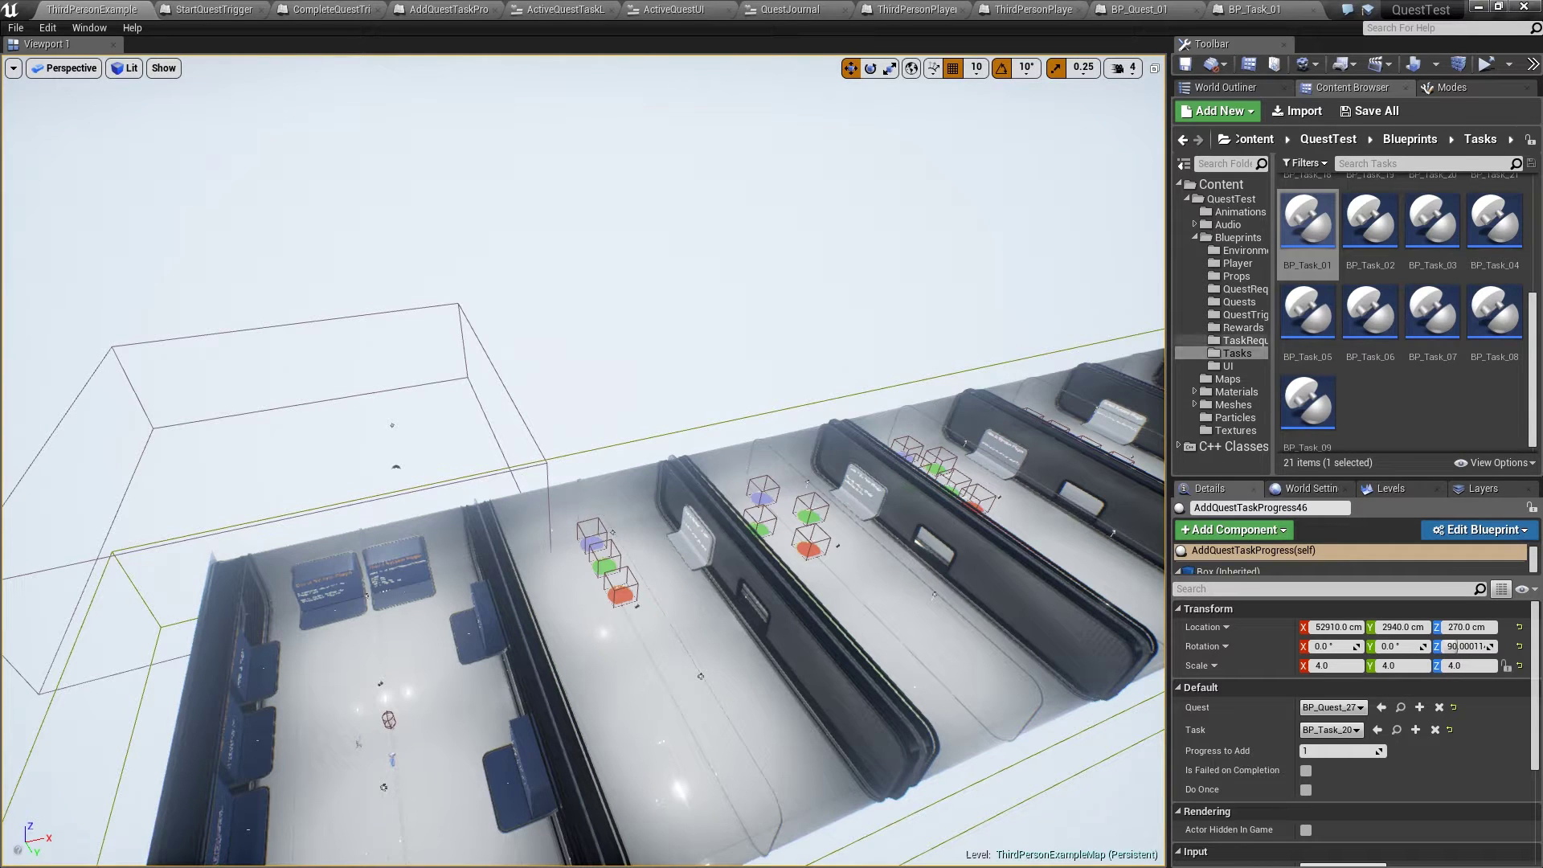
Open BP_Task_Requirement_01's OnQuestTaskRequirementCheck function from TaskRequirements, then return to the level.
{"action": "left_click", "coordinate": [1245, 340]}
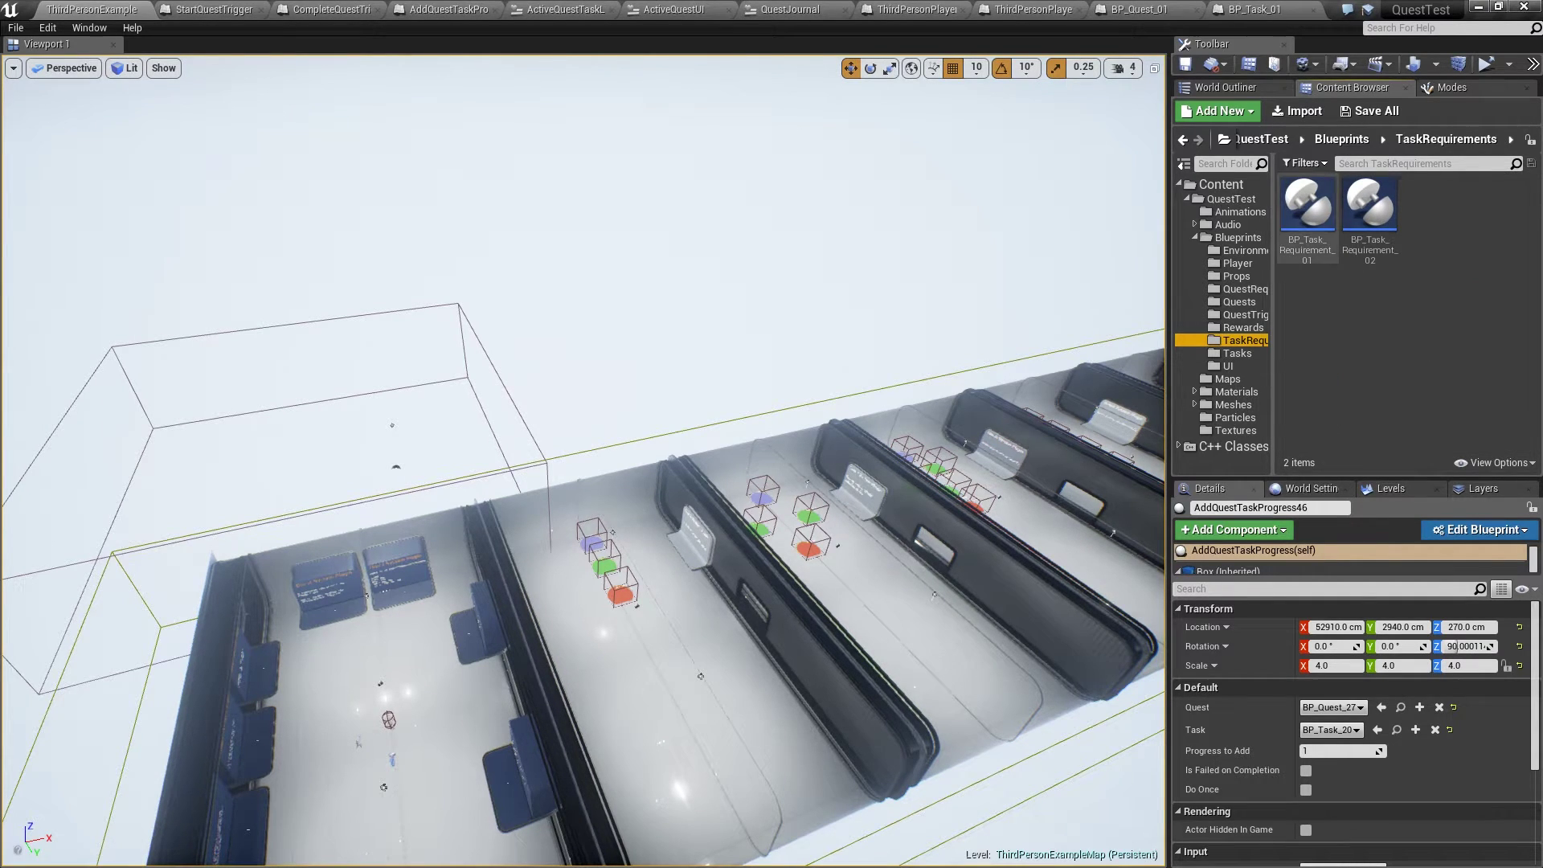
{"action": "double_click", "coordinate": [1308, 208]}
{"action": "double_click", "coordinate": [152, 163]}
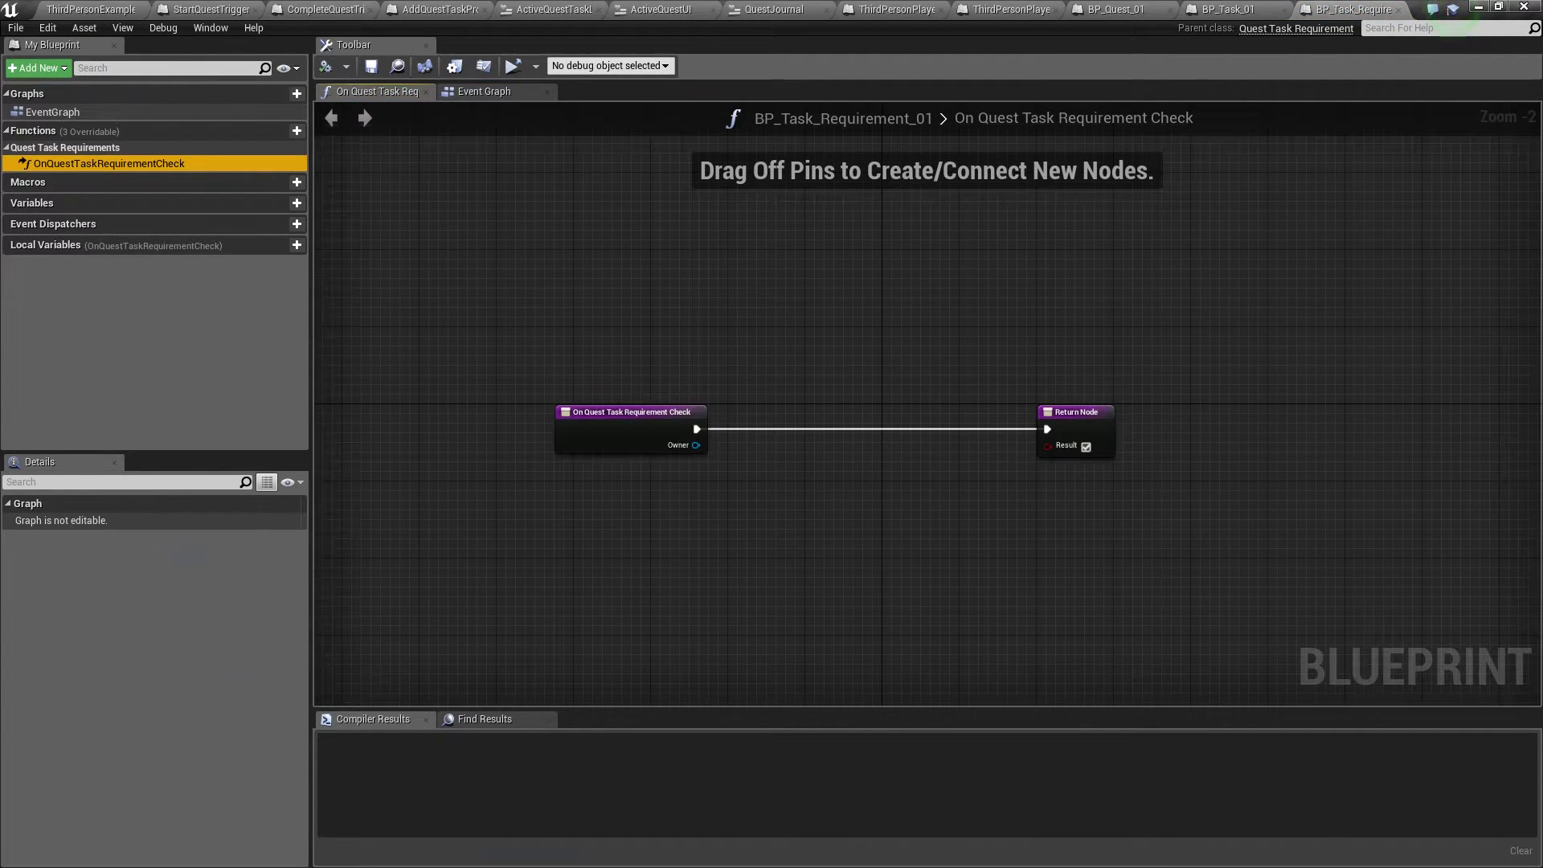
{"action": "key", "text": "ctrl+Tab"}
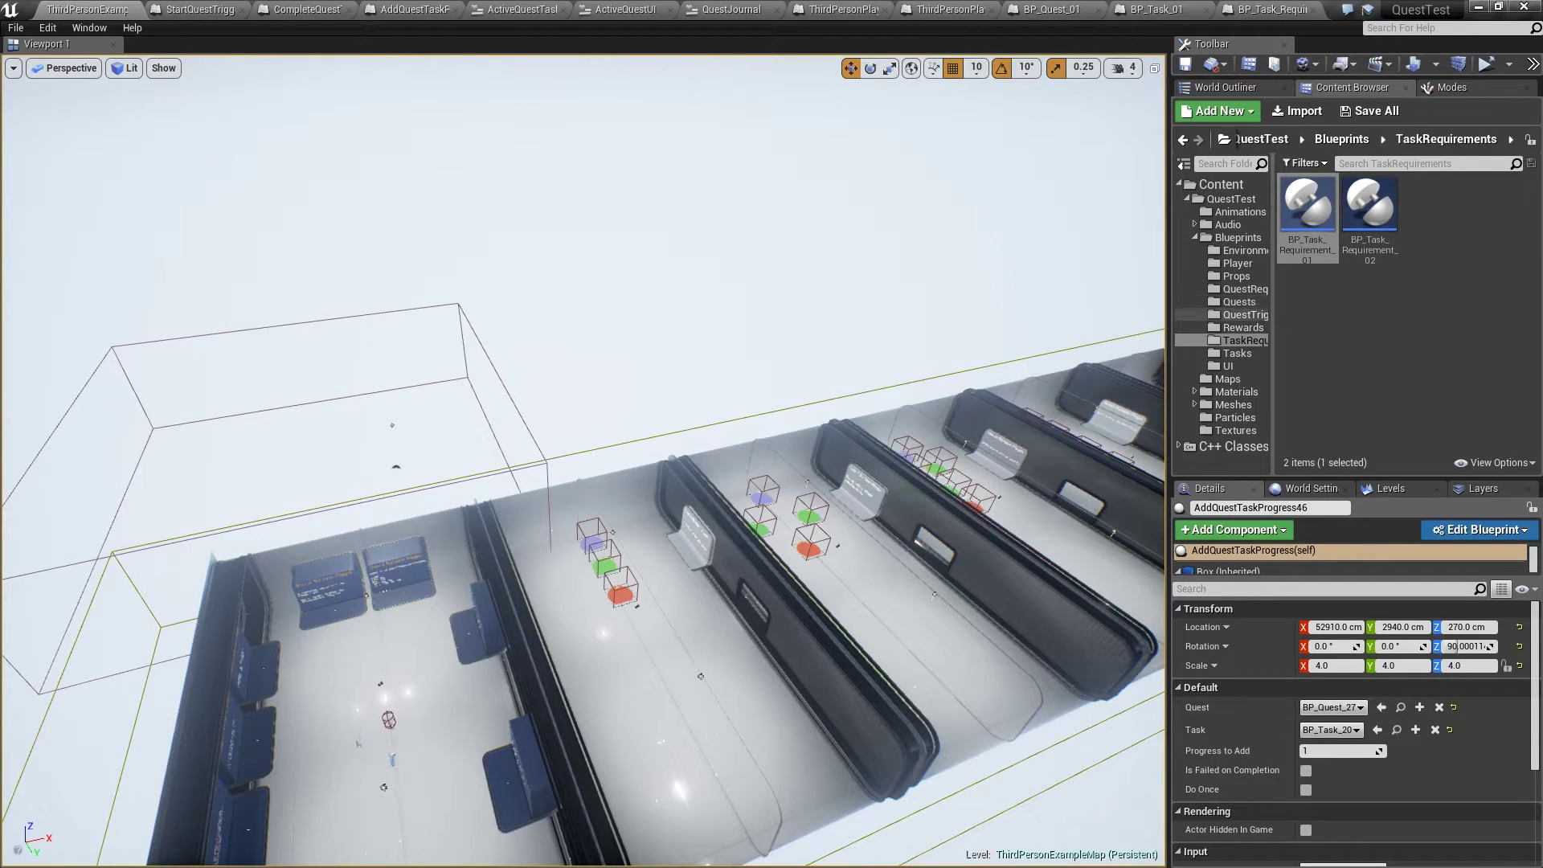
Open BP_Quest_Requirement_02's OnQuestRequirementCheck graph and pan between its starting nodes and two Return nodes.
{"action": "left_click", "coordinate": [1236, 289]}
{"action": "double_click", "coordinate": [1308, 210]}
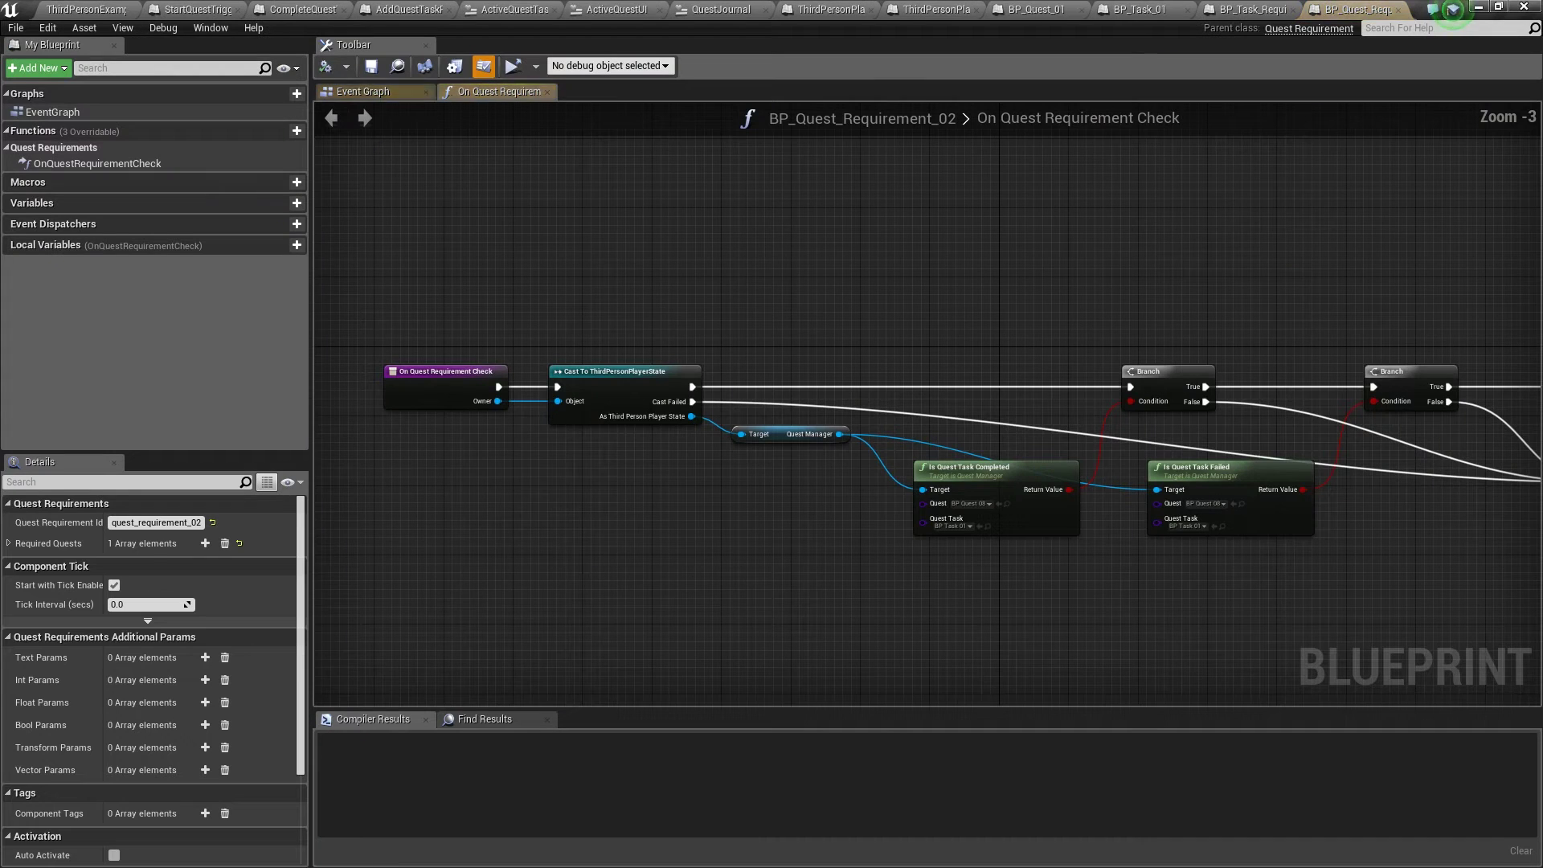
{"action": "left_click", "coordinate": [97, 163]}
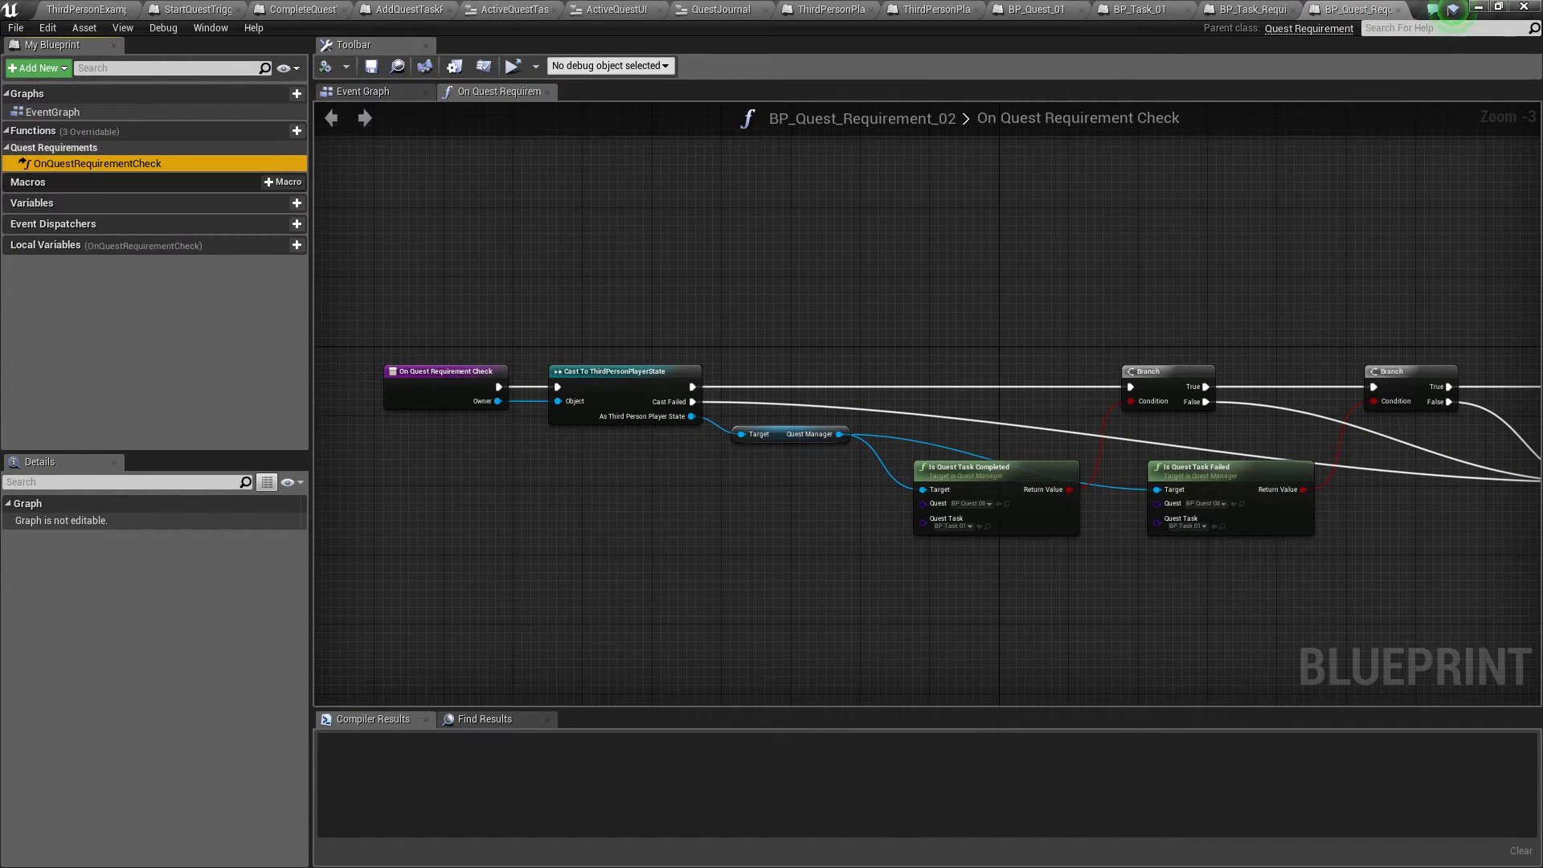
{"action": "right_click_drag", "start_coordinate": [1383, 285], "coordinate": [780, 252]}
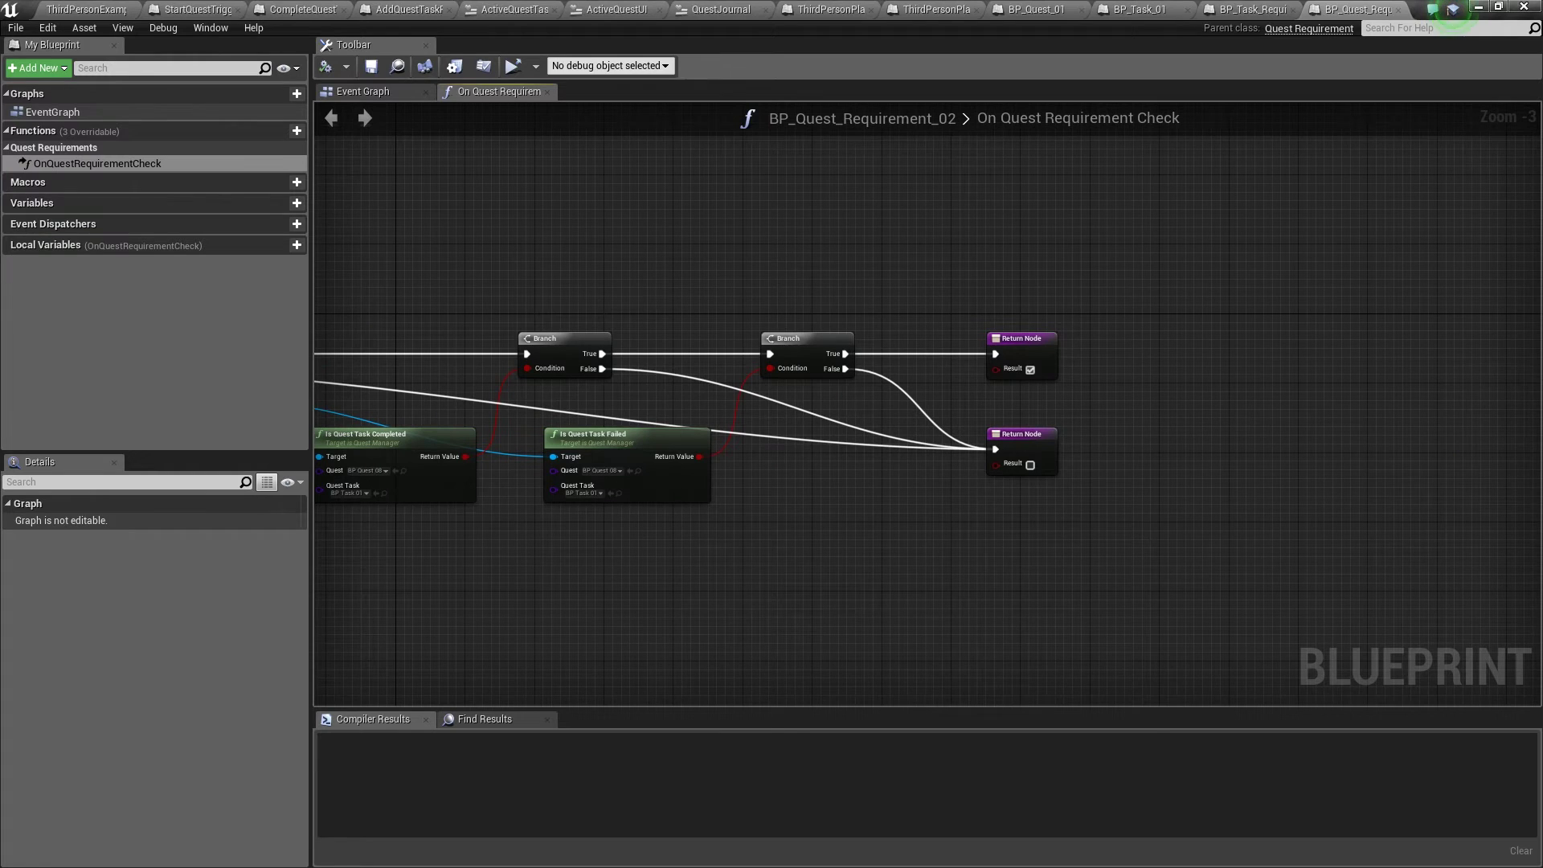
{"action": "right_click_drag", "start_coordinate": [501, 238], "coordinate": [1076, 270]}
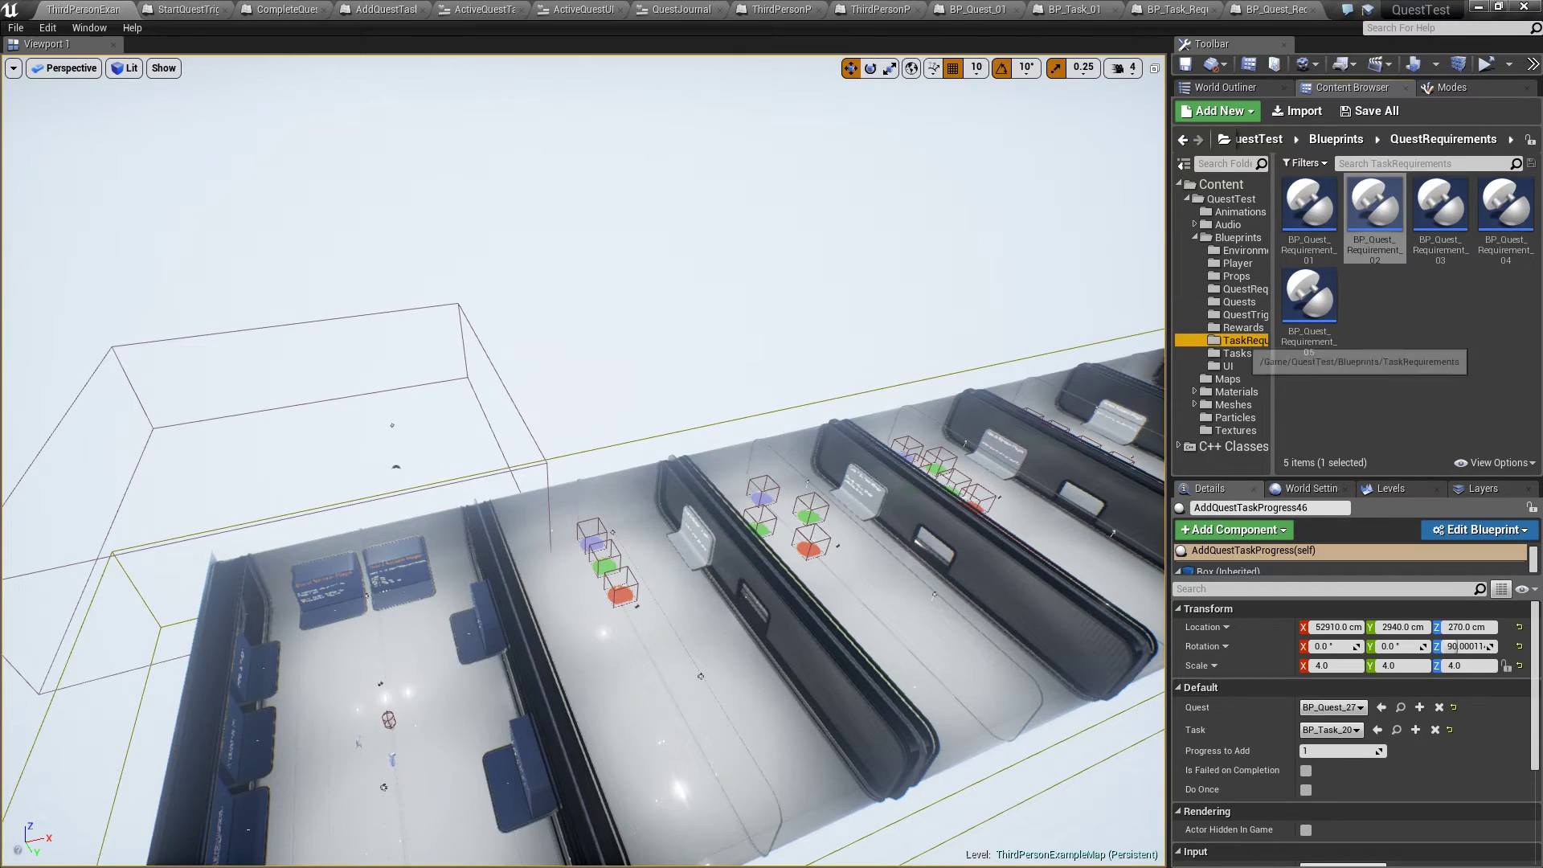
Inspect BP_Task_Requirement_02's function, Event Graph and class defaults, confirming it requires BP_Task_01.
{"action": "double_click", "coordinate": [1374, 211]}
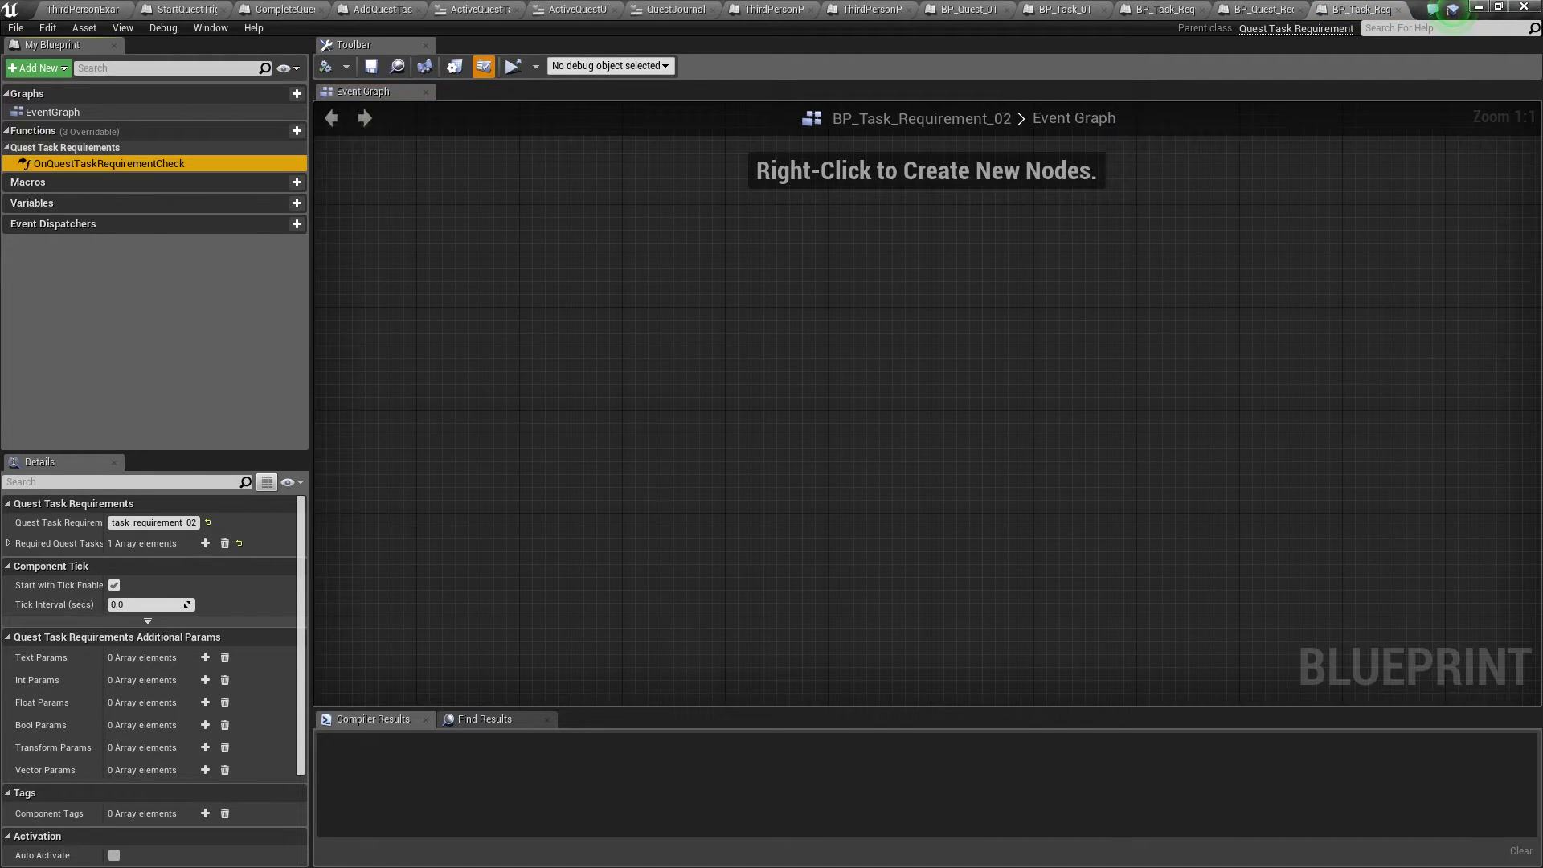
{"action": "double_click", "coordinate": [109, 163]}
{"action": "left_click", "coordinate": [361, 92]}
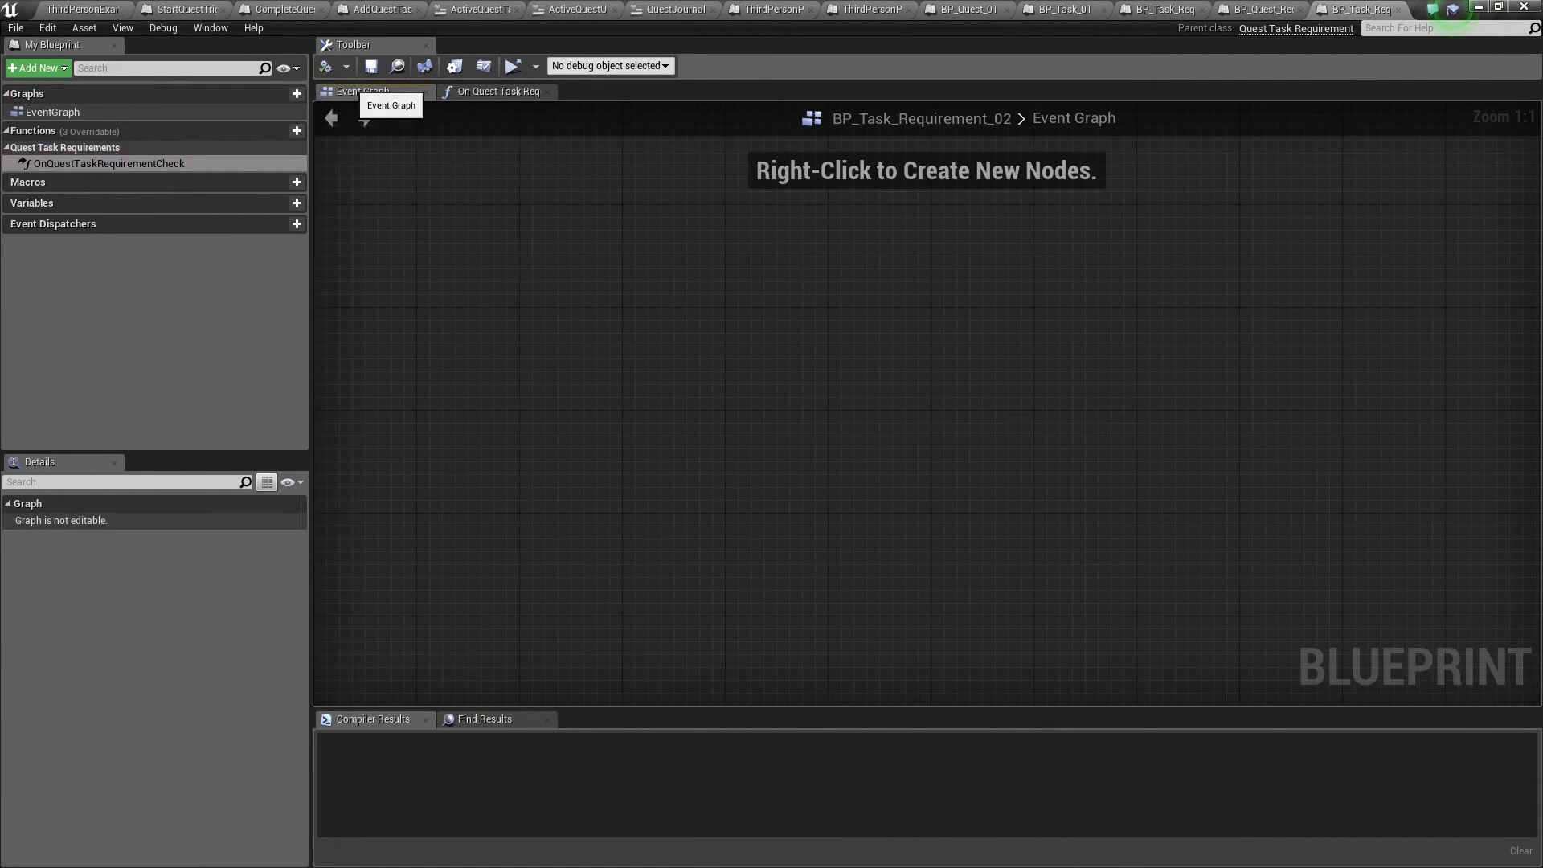
{"action": "left_click", "coordinate": [483, 66]}
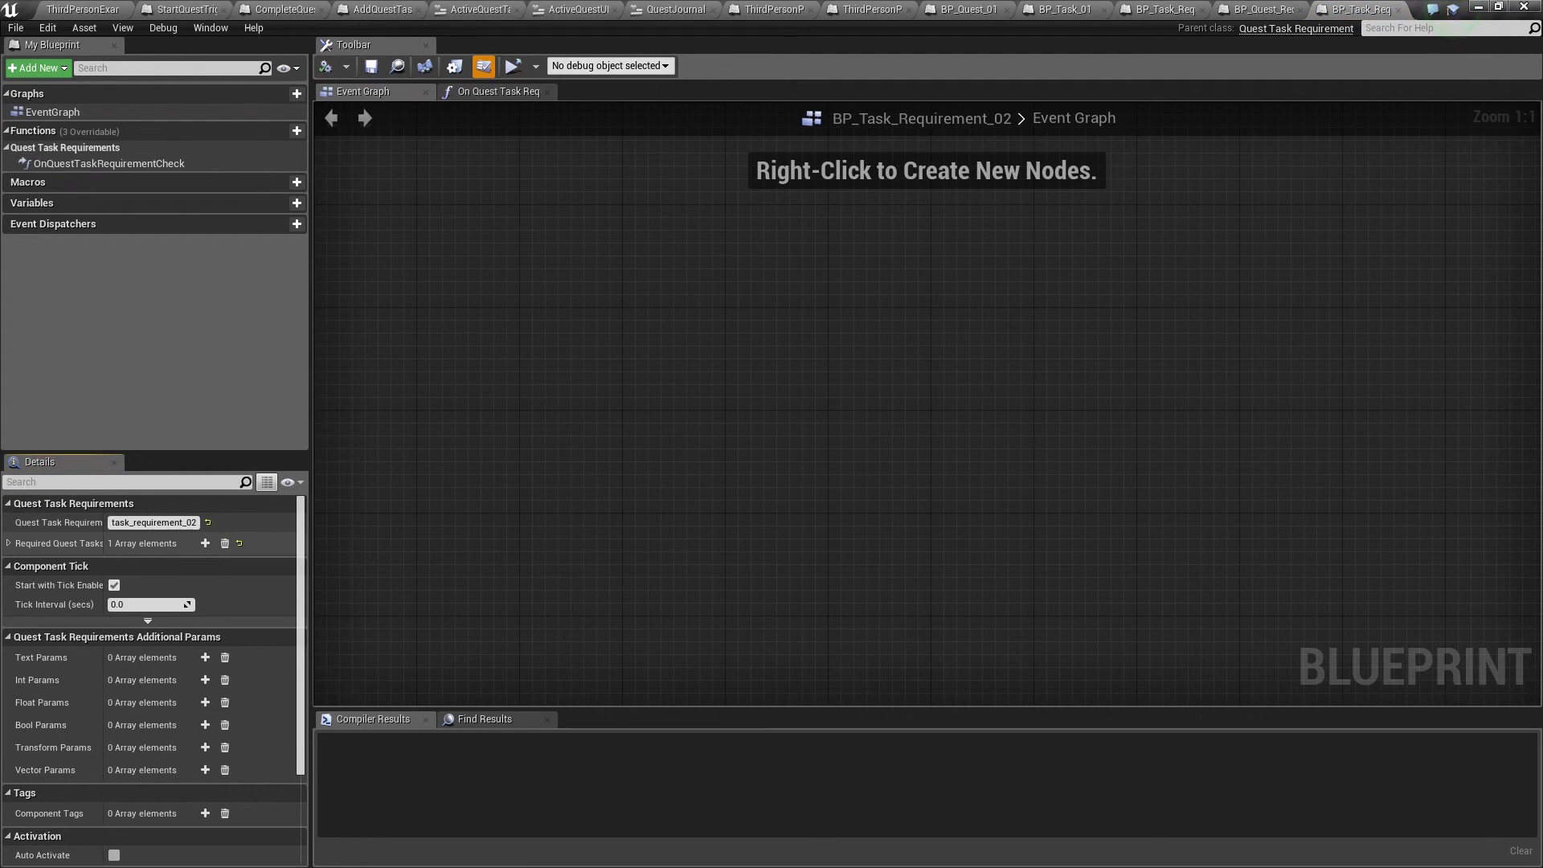
{"action": "left_click", "coordinate": [8, 543]}
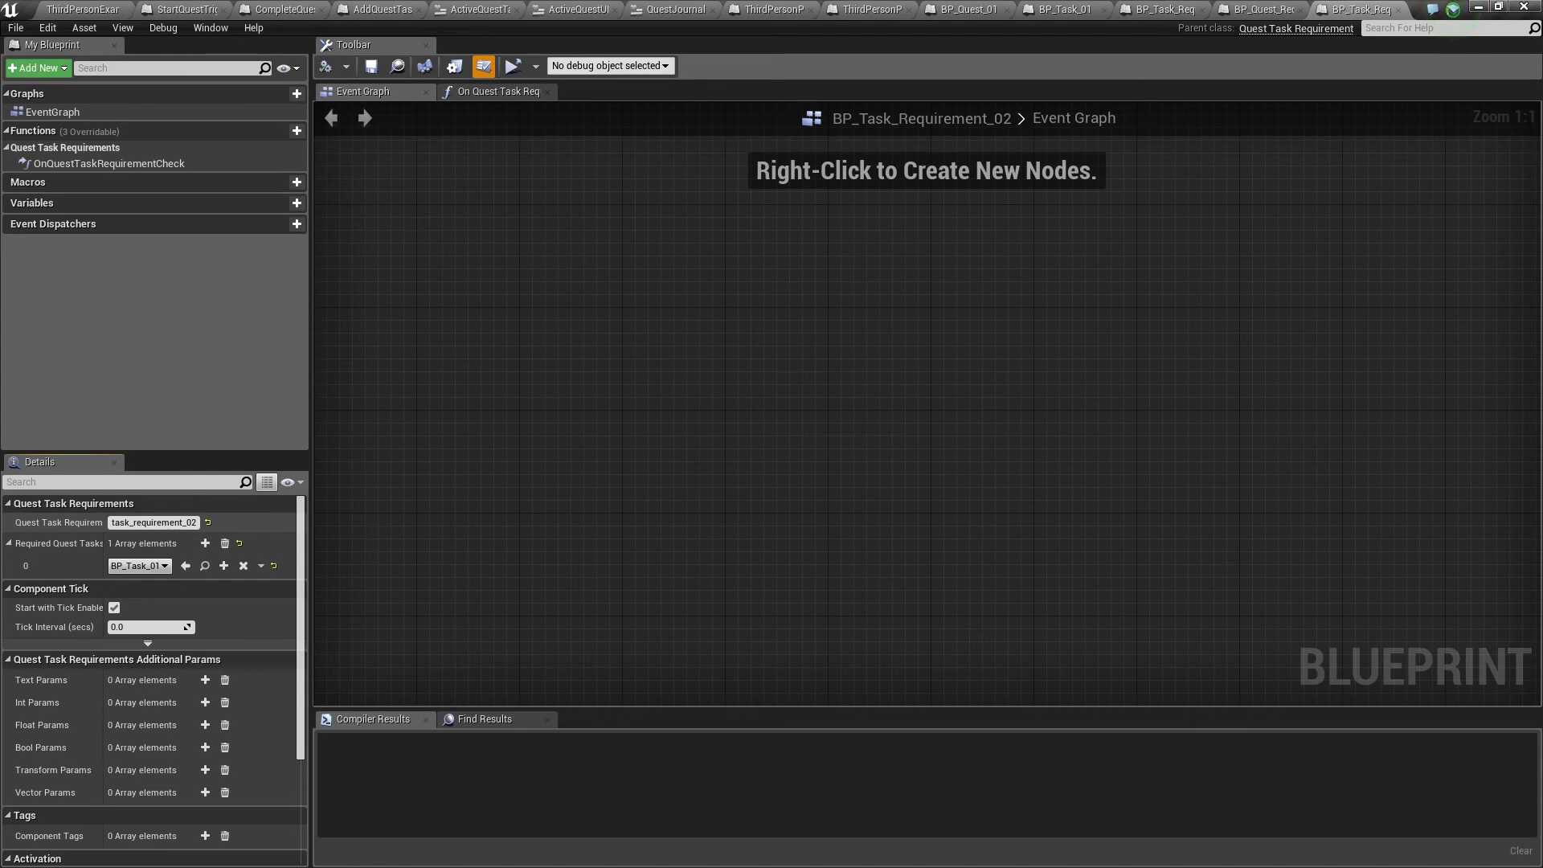
In the level, browse the Props, QuestRequirements and QuestTriggers folders, then fly to the info signs.
{"action": "left_click", "coordinate": [1453, 9]}
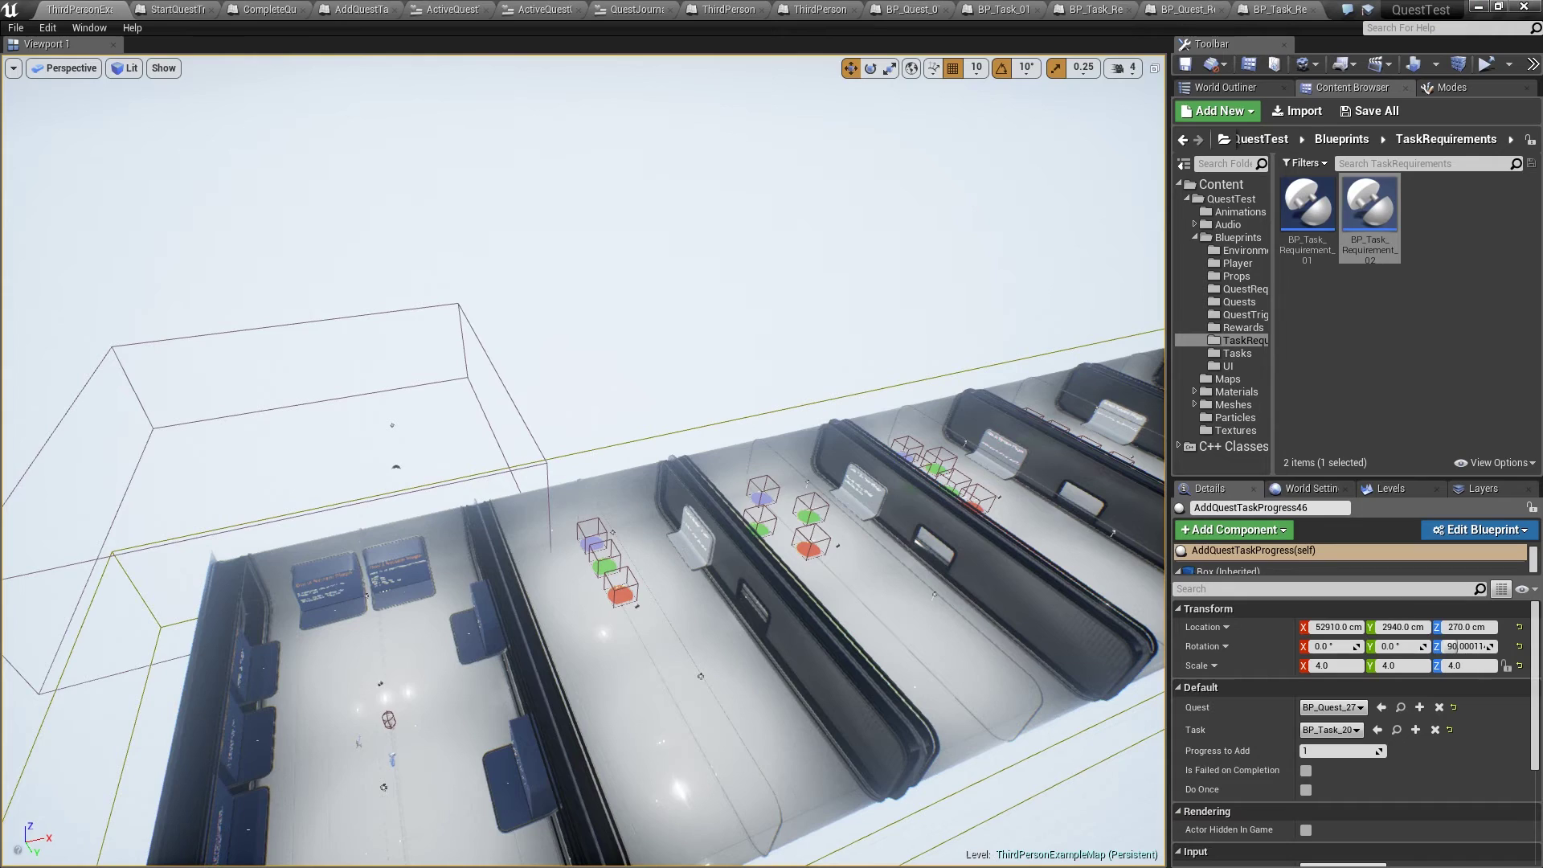
{"action": "left_click", "coordinate": [1238, 277]}
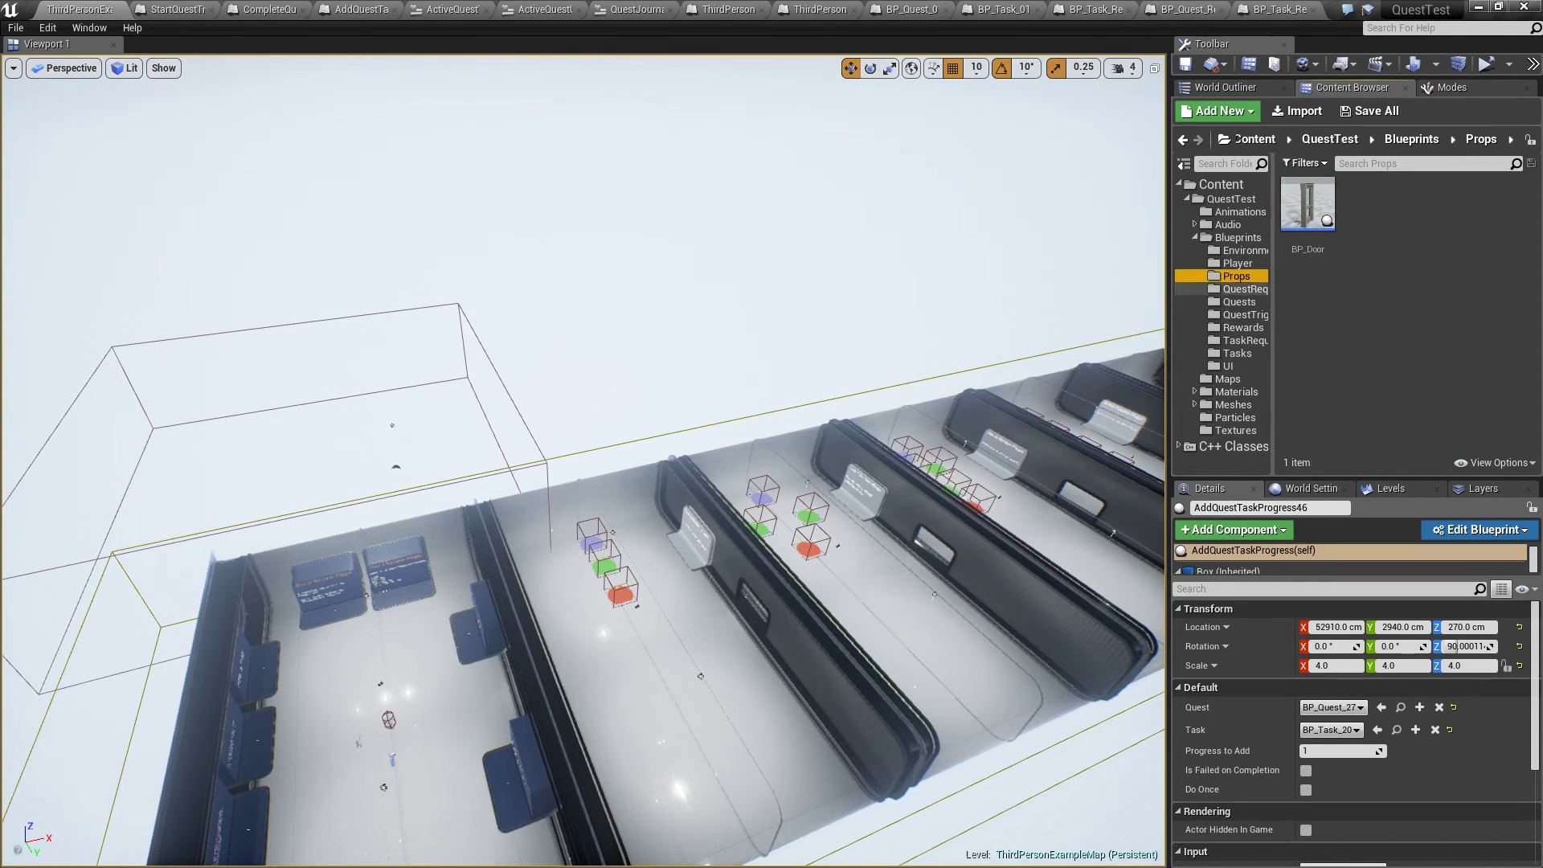
{"action": "left_click", "coordinate": [1242, 290]}
{"action": "left_click", "coordinate": [1238, 315]}
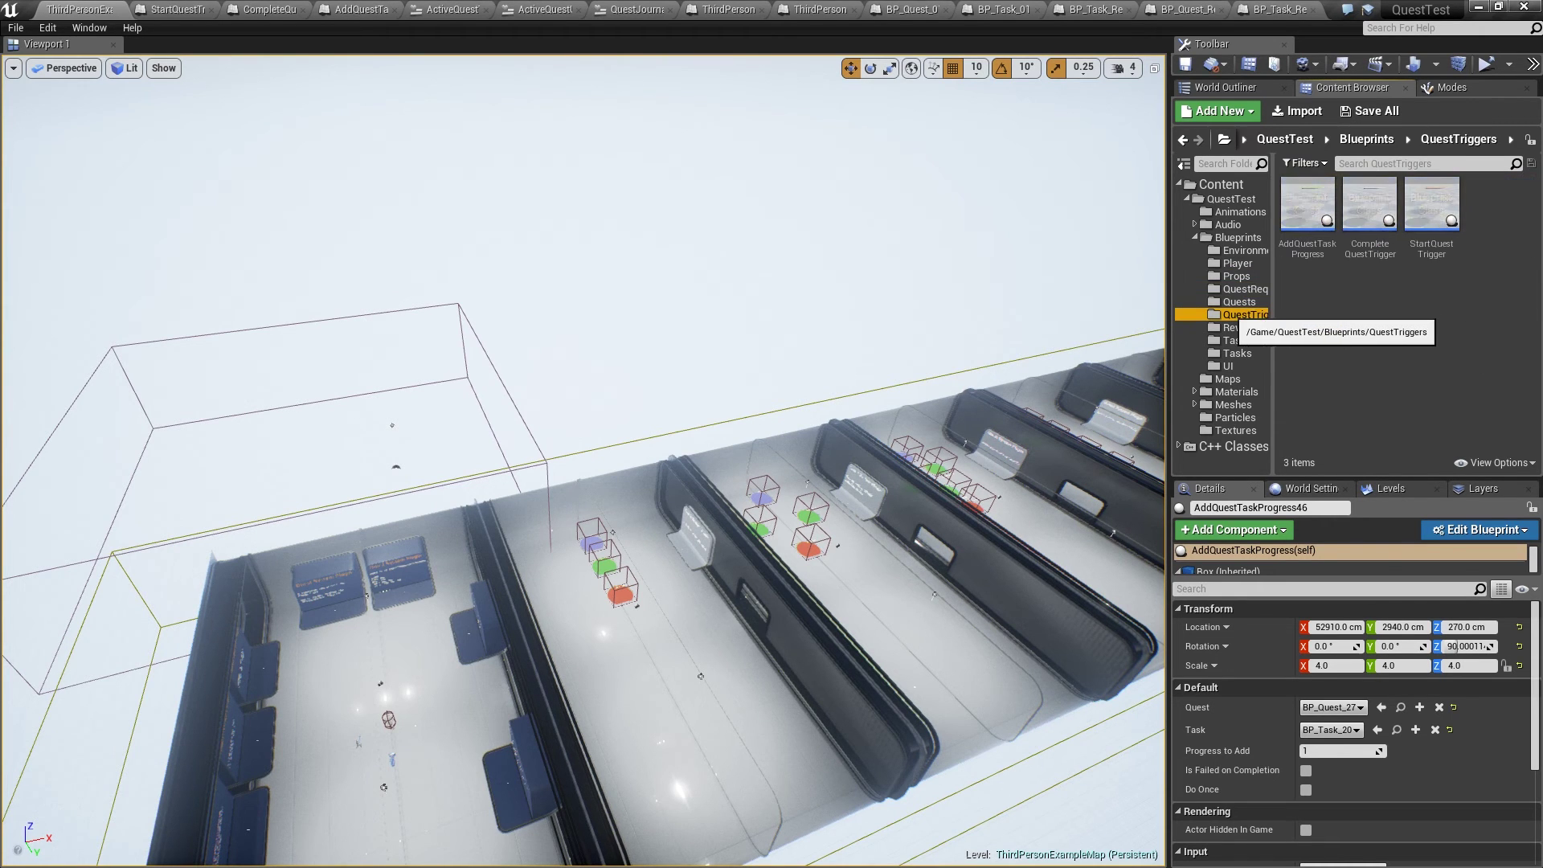
{"action": "left_click", "coordinate": [1238, 302]}
{"action": "left_click", "coordinate": [1239, 276]}
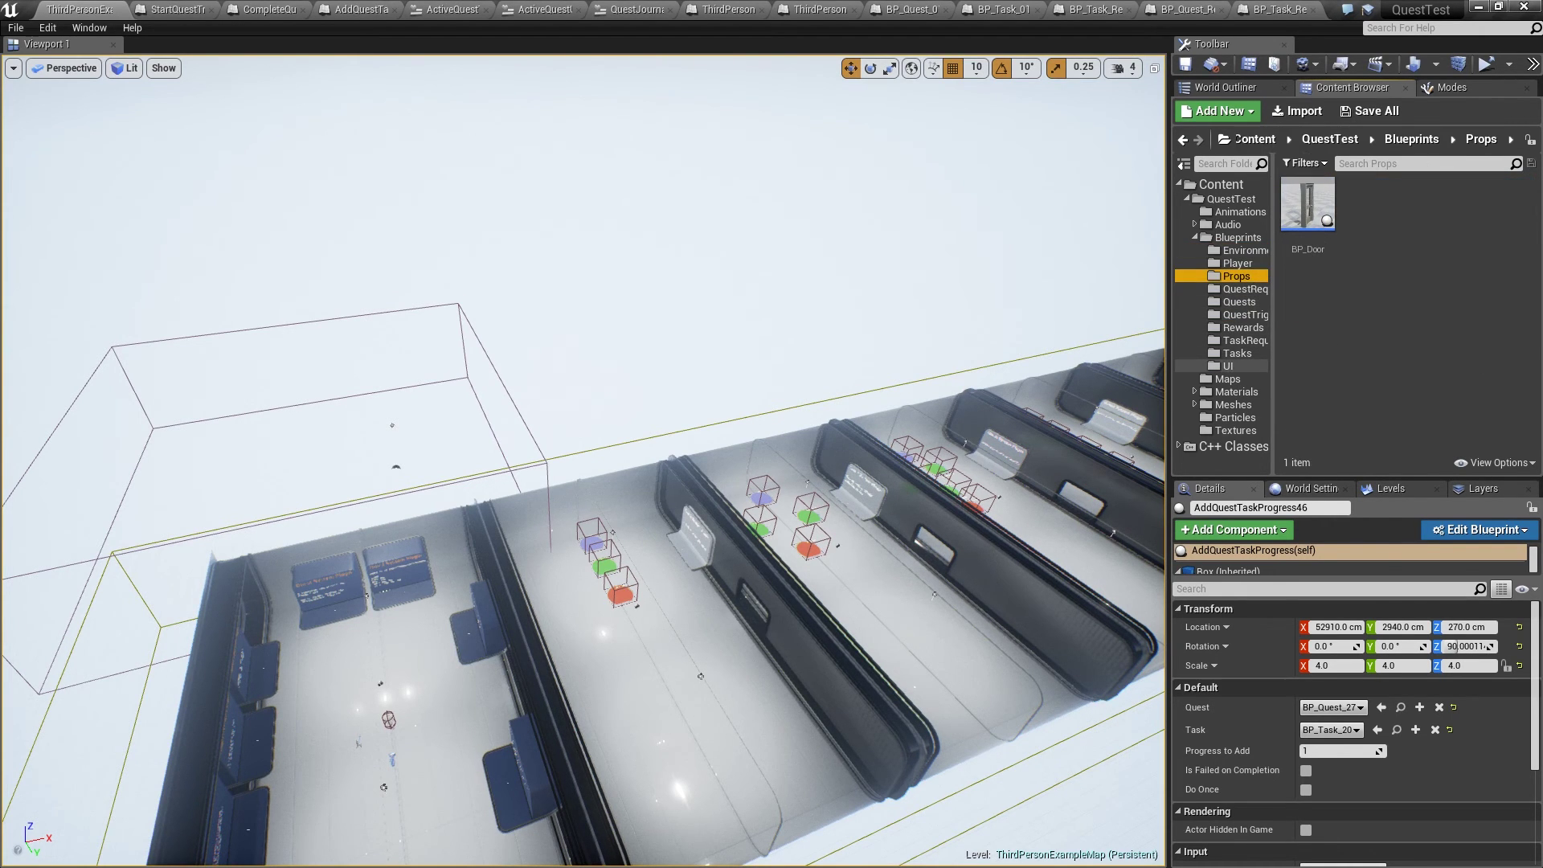
{"action": "right_click_drag", "start_coordinate": [583, 458], "coordinate": [515, 450]}
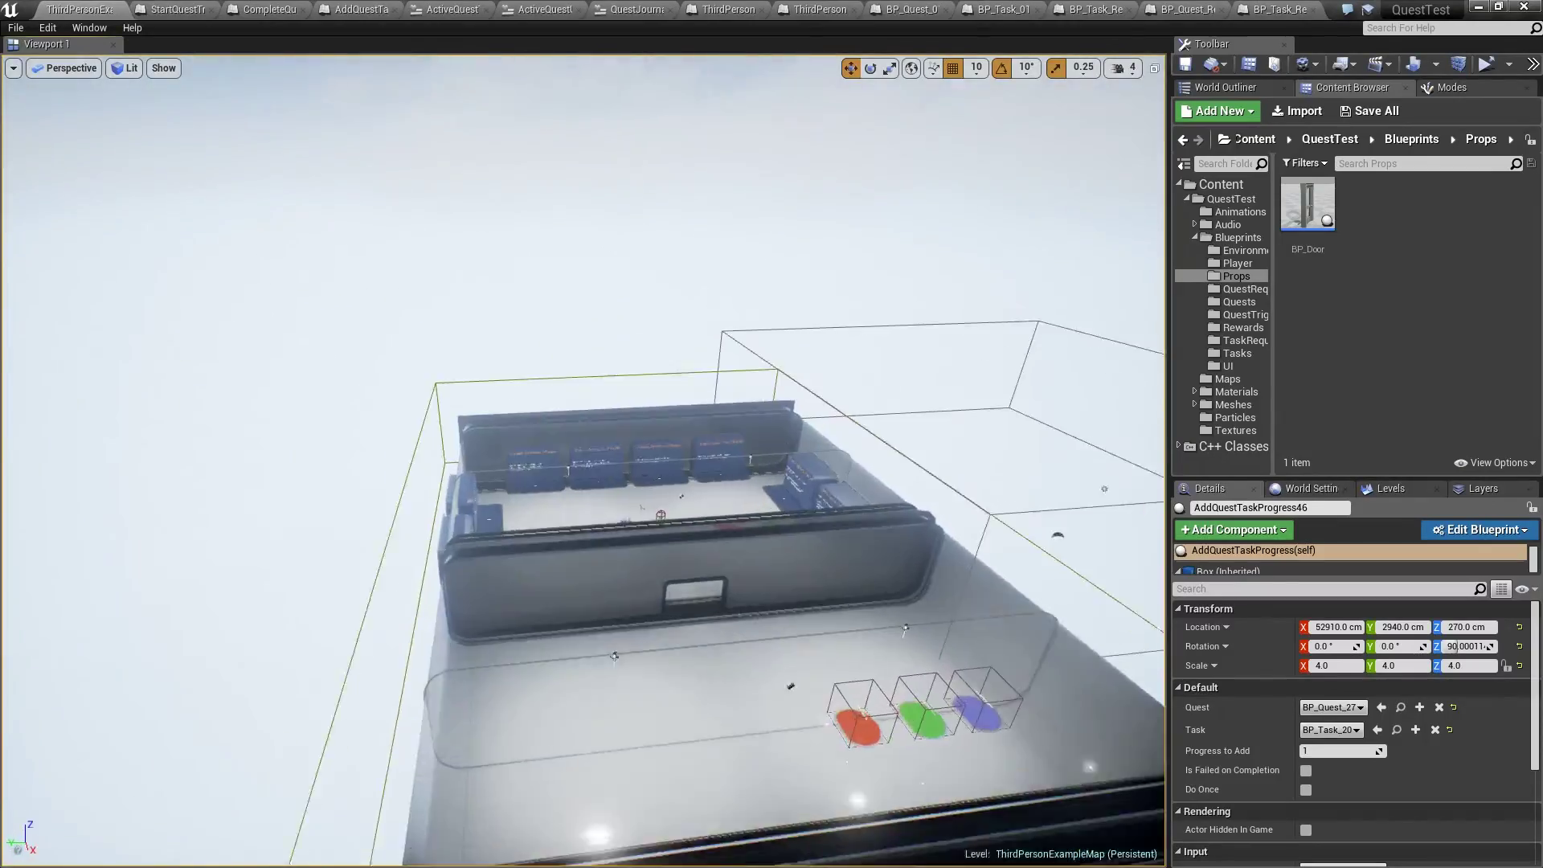